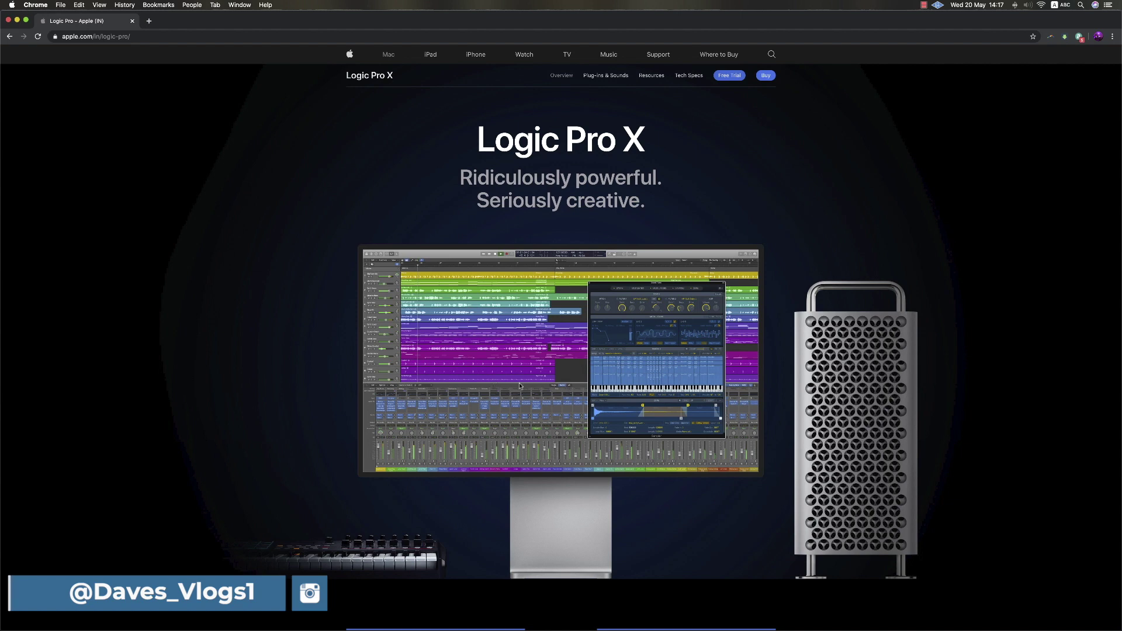
- Review the Live Loops, Step Sequencer and Logic Remote sections of the Logic Pro X product page
scroll(520, 385, "down", 10)
scroll(519, 385, "down", 5)
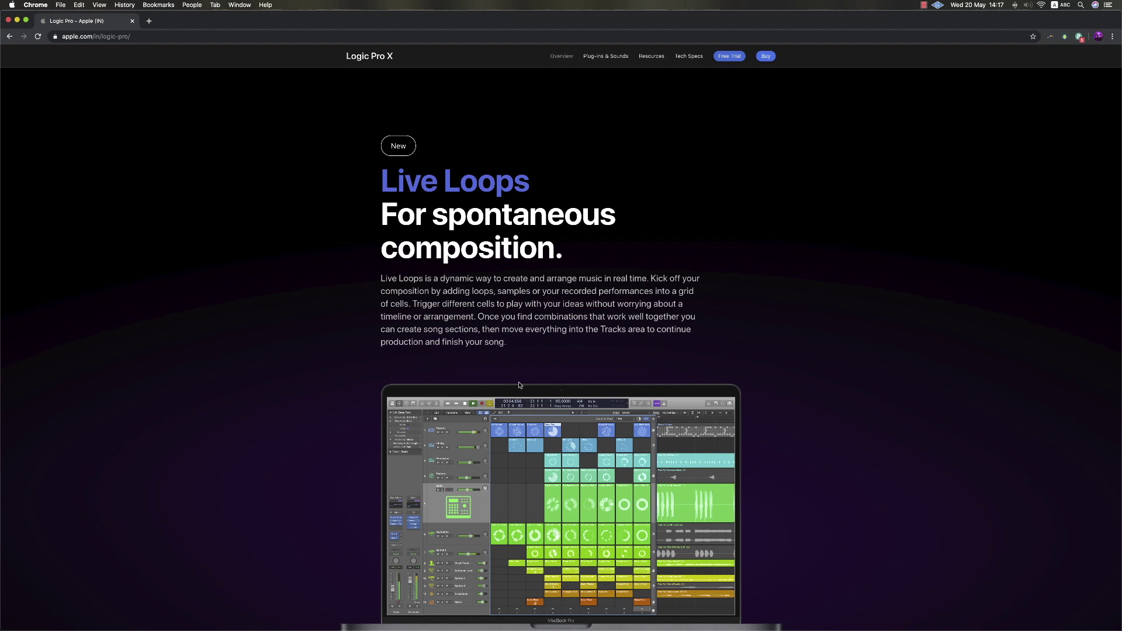
scroll(520, 385, "down", 3)
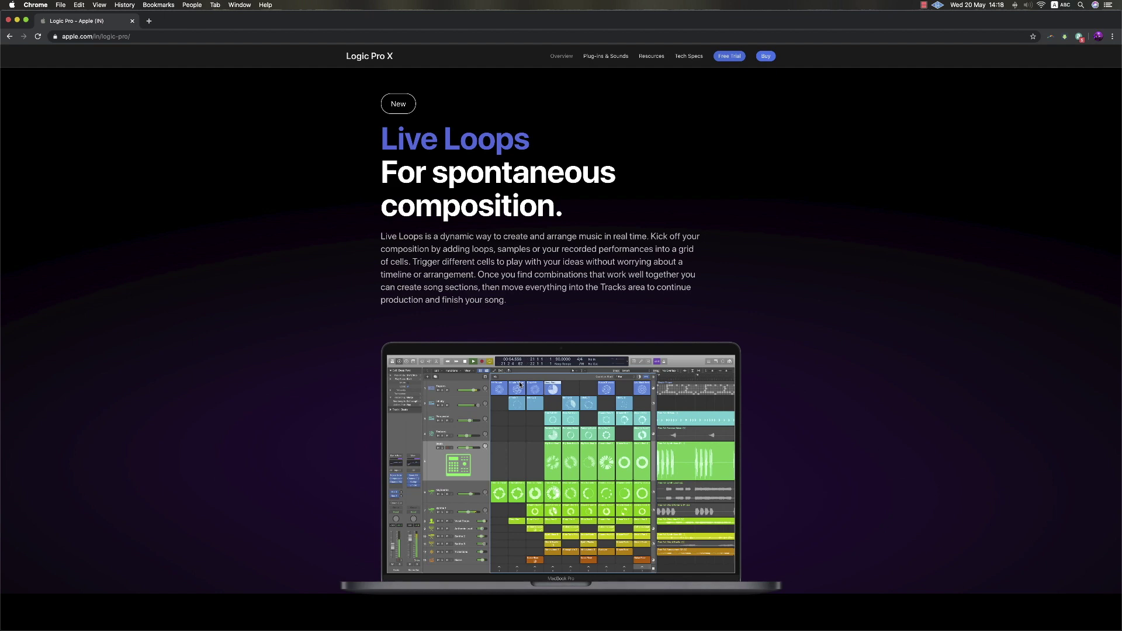
scroll(520, 385, "down", 12)
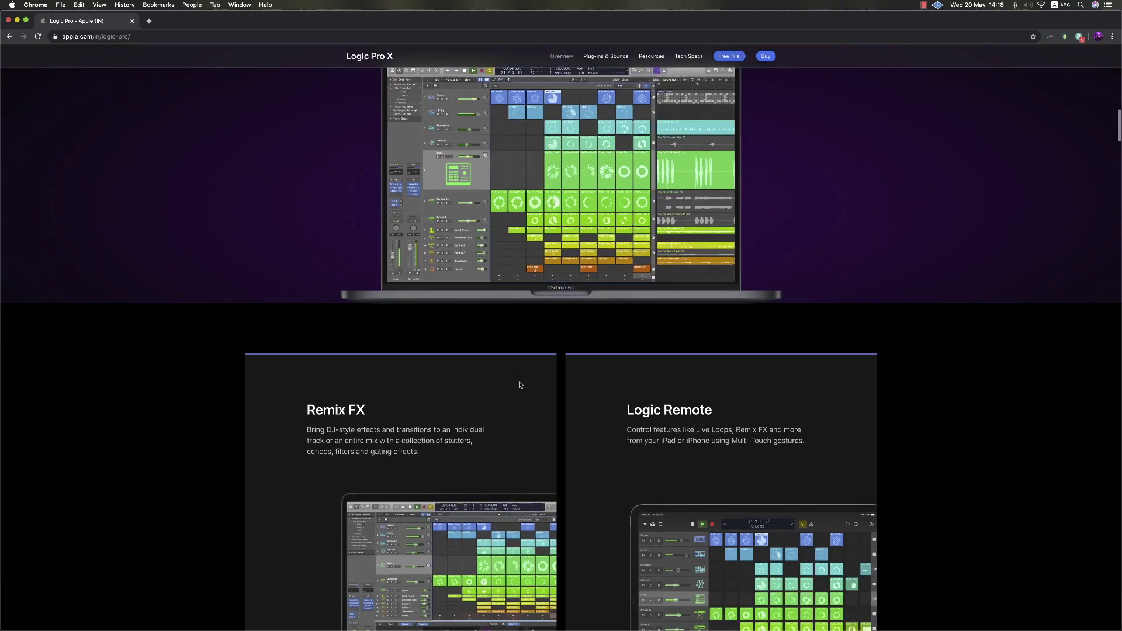
scroll(520, 384, "down", 5)
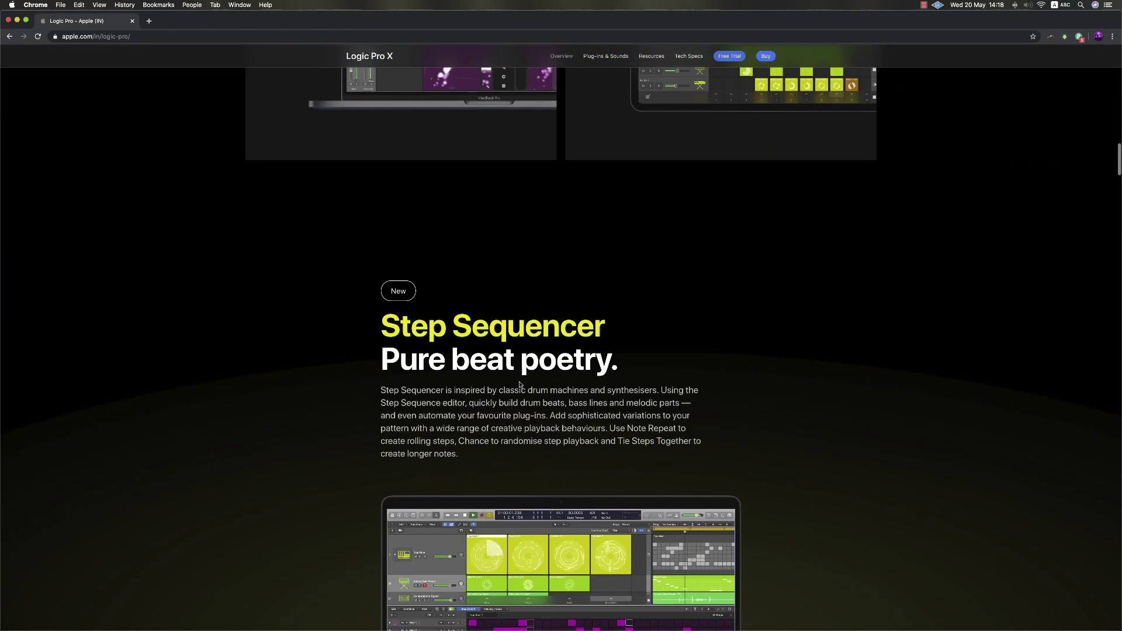
scroll(520, 385, "down", 2)
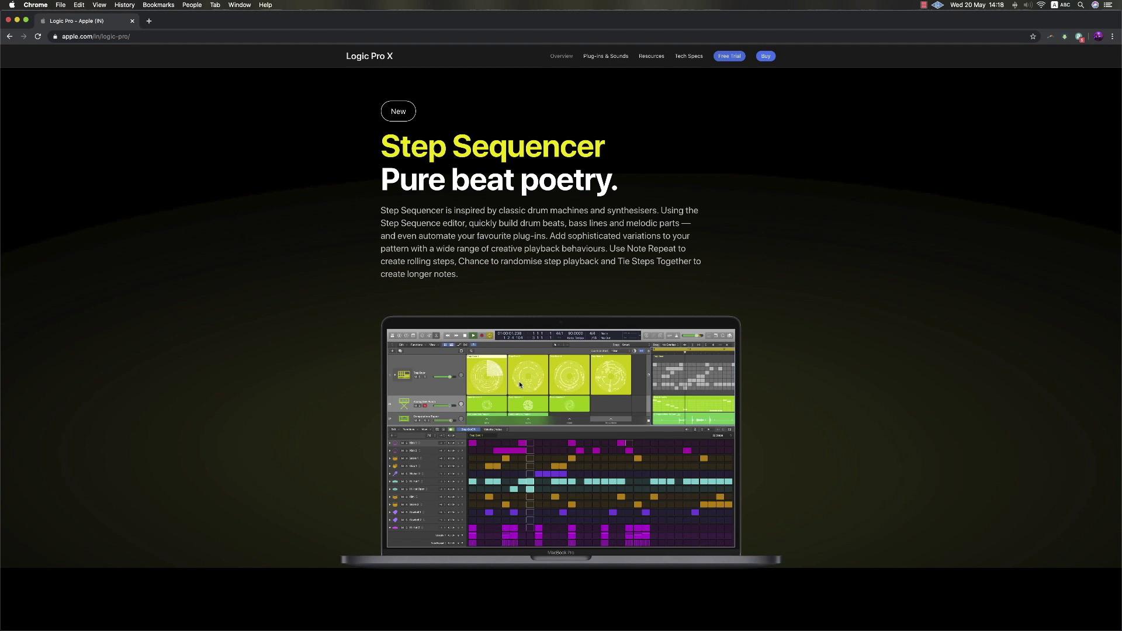
scroll(519, 381, "down", 10)
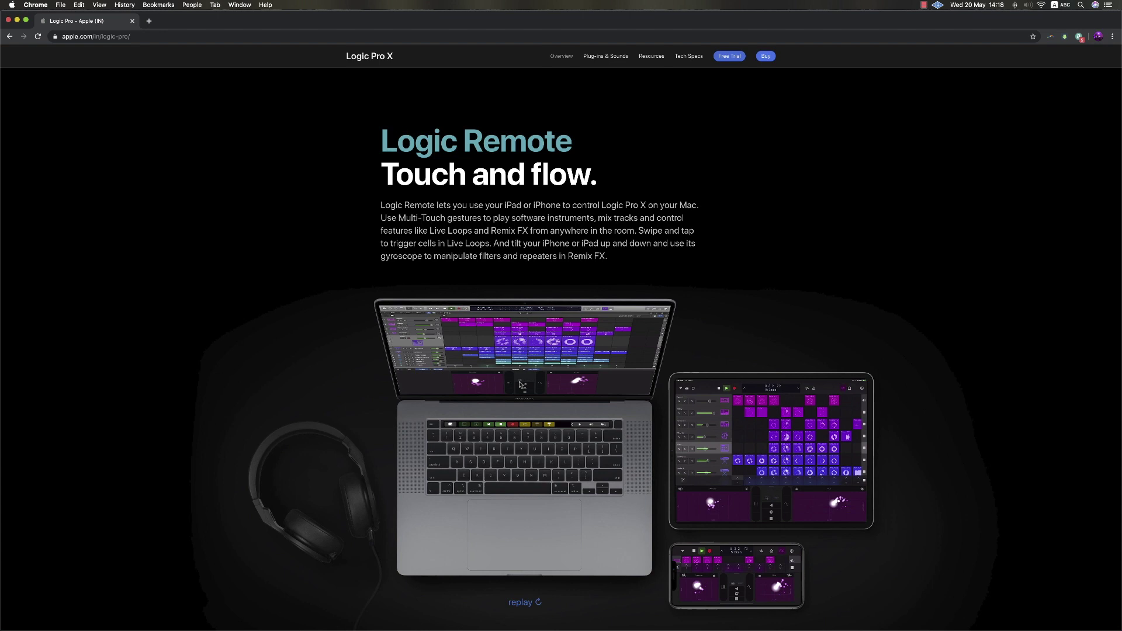
scroll(520, 384, "down", 3)
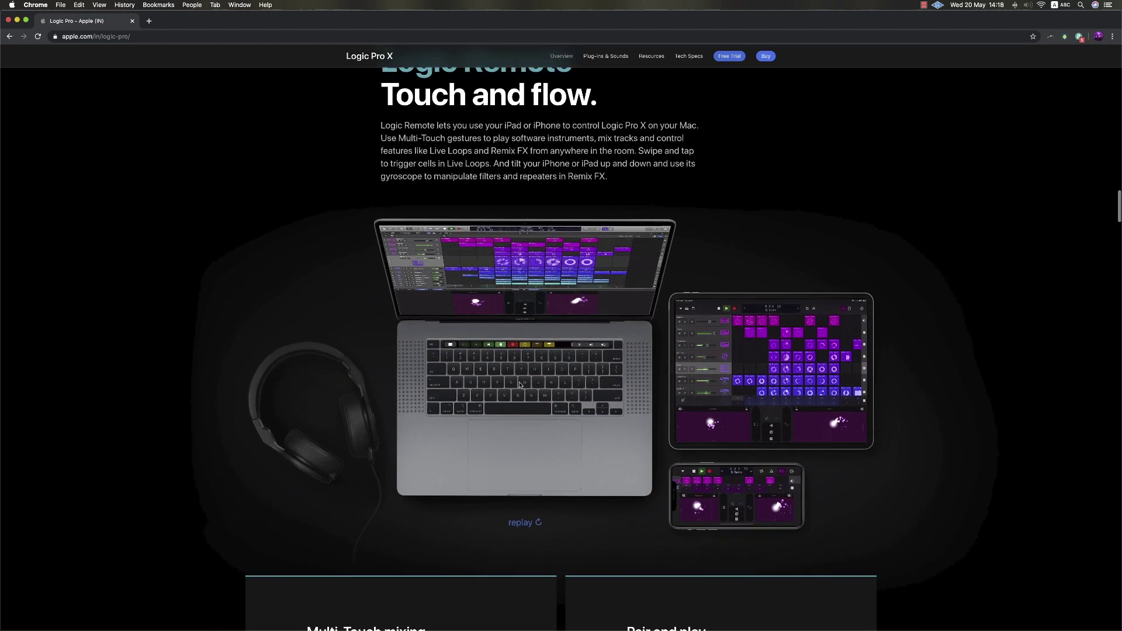
scroll(519, 385, "up", 4)
scroll(519, 385, "up", 1)
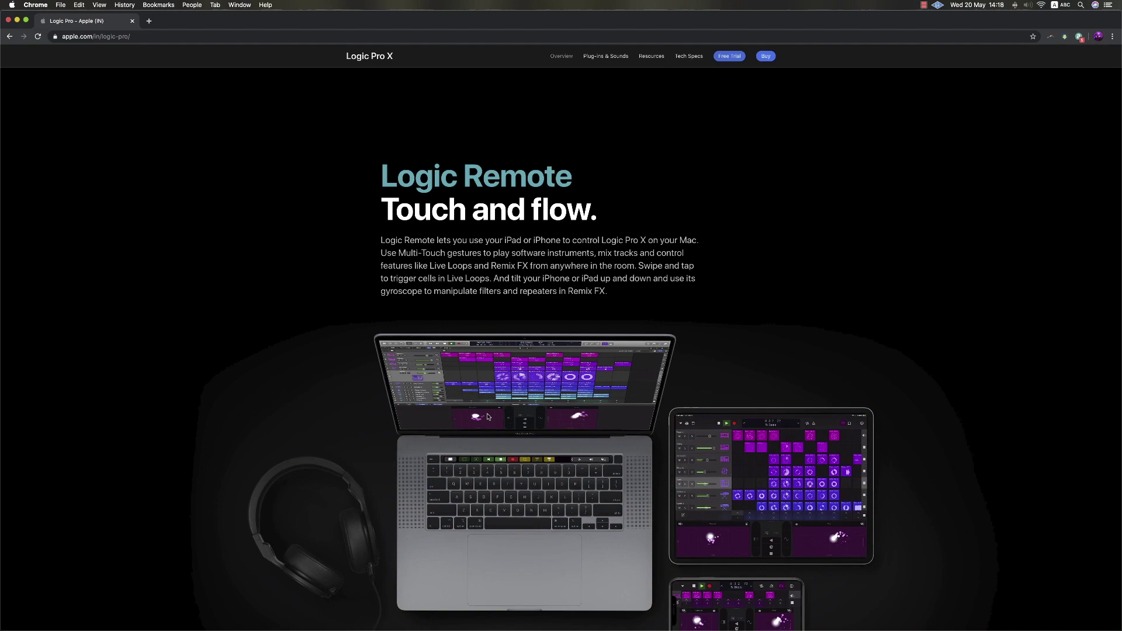
- Examine the Plug-ins and Sounds section from Sampler and Quick Sampler to the drum tools, and return to Live Loops
scroll(489, 417, "down", 10)
scroll(490, 416, "down", 5)
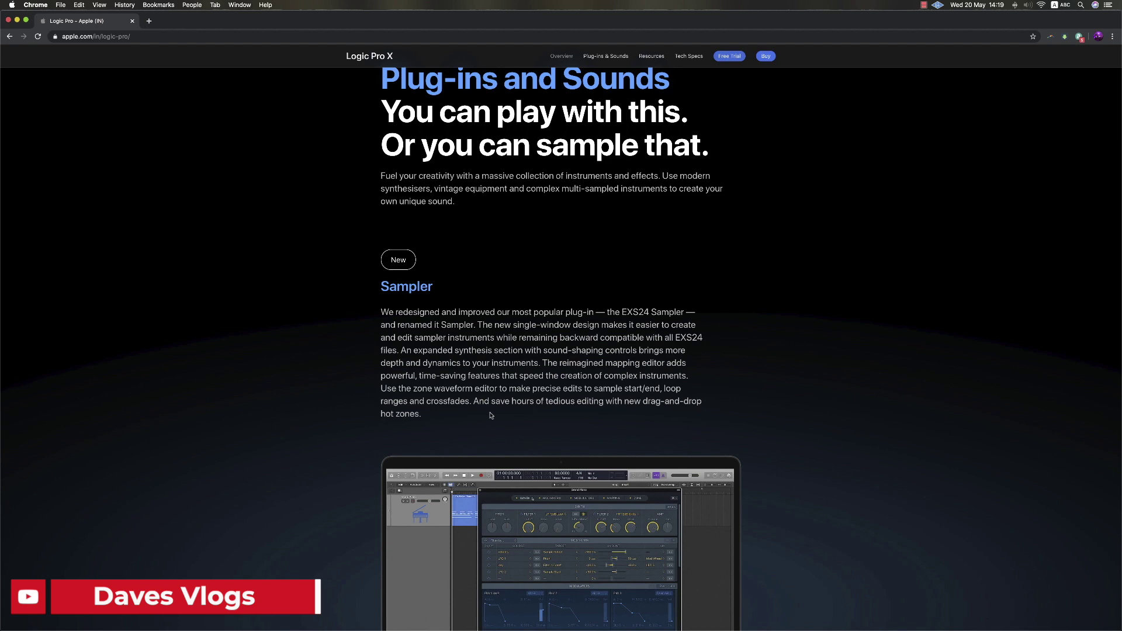
scroll(491, 416, "down", 5)
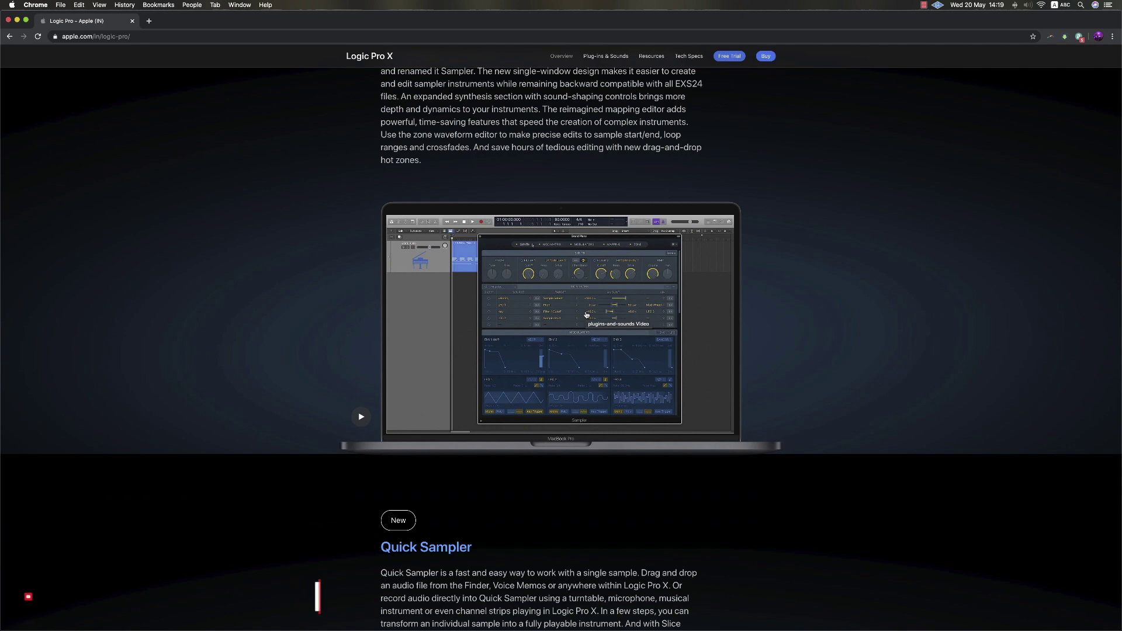
scroll(447, 302, "down", 5)
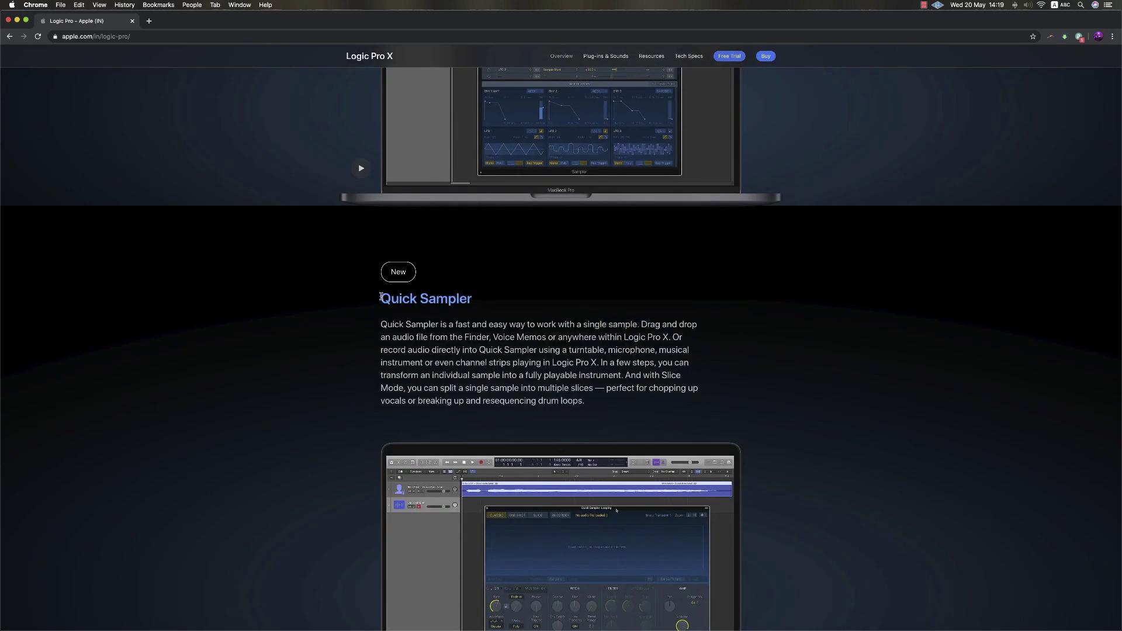
left_click_drag(383, 297, 470, 300)
scroll(468, 303, "down", 10)
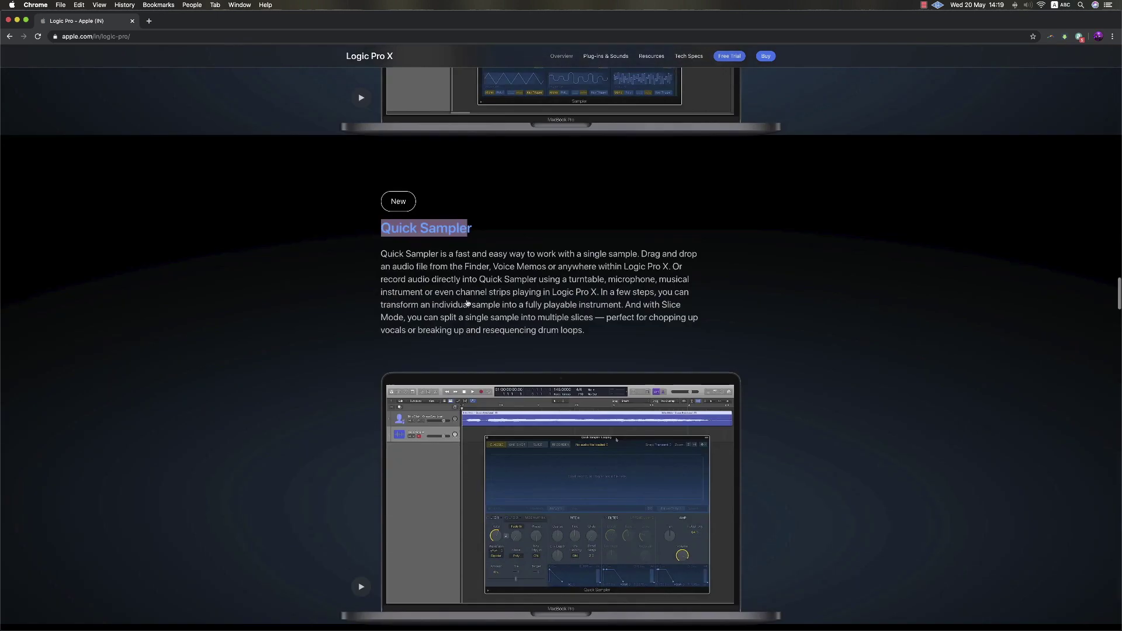
scroll(469, 302, "down", 5)
scroll(468, 302, "up", 7)
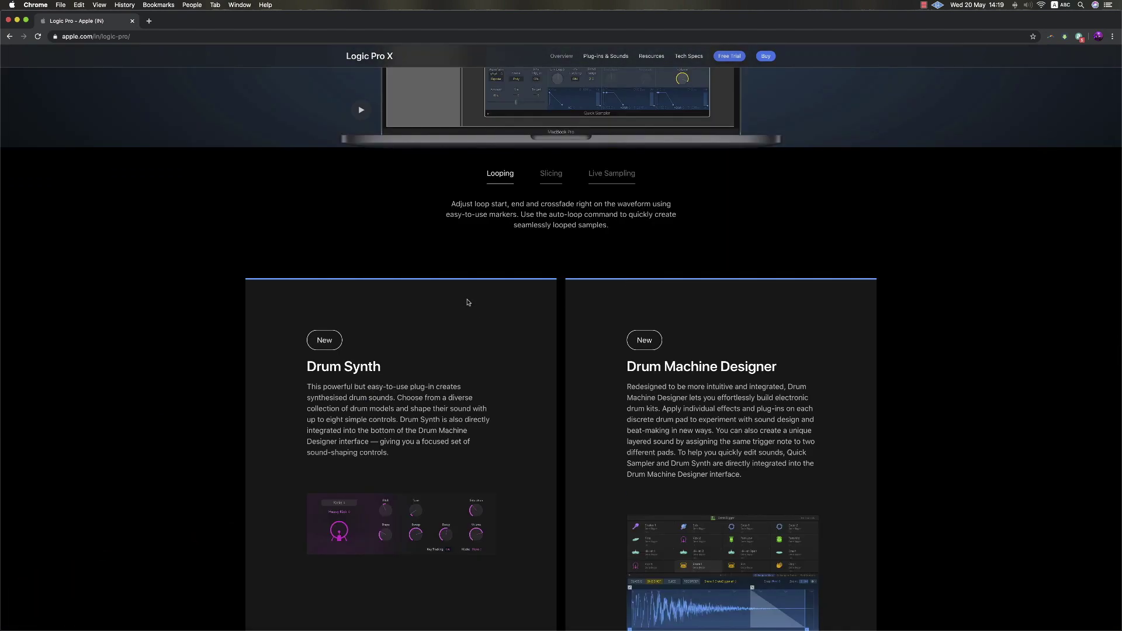
scroll(468, 302, "up", 15)
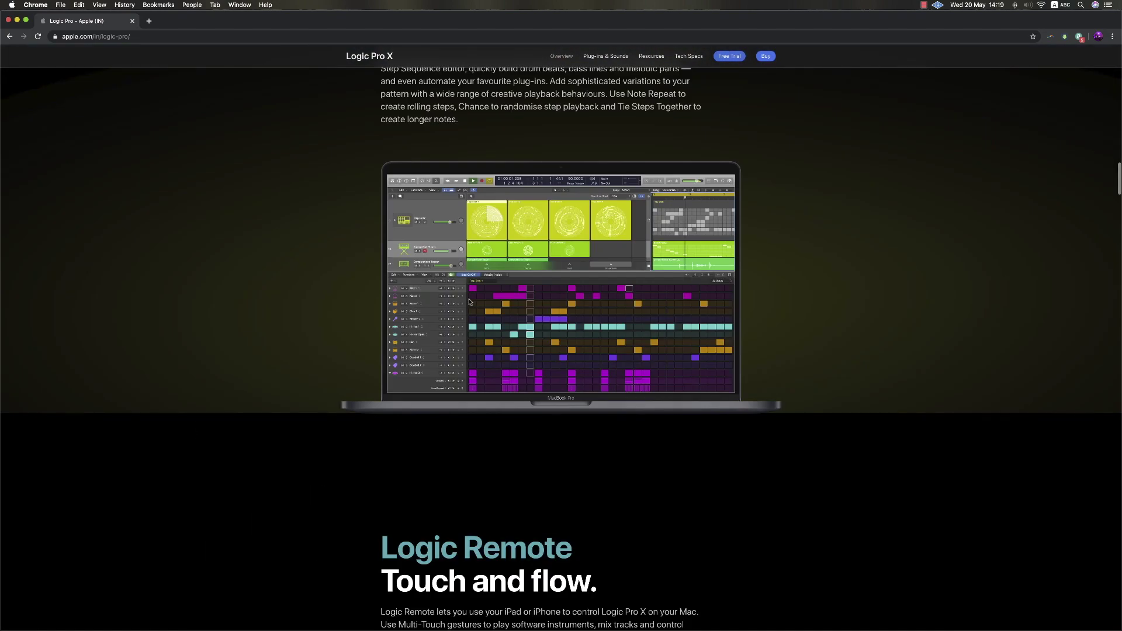
scroll(470, 302, "up", 15)
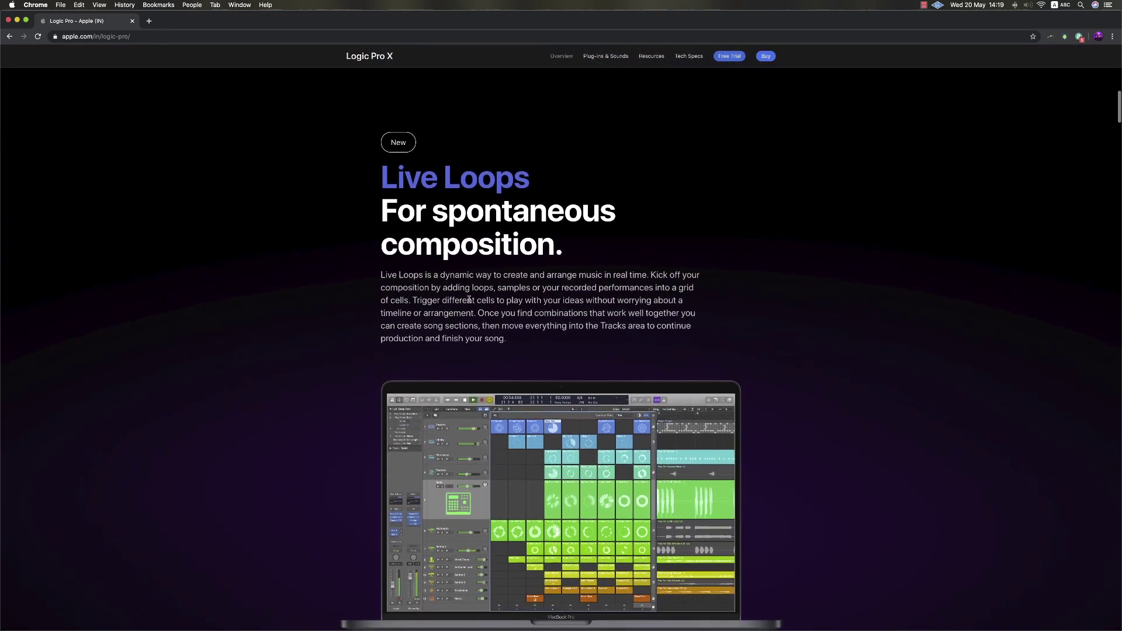
scroll(469, 301, "down", 3)
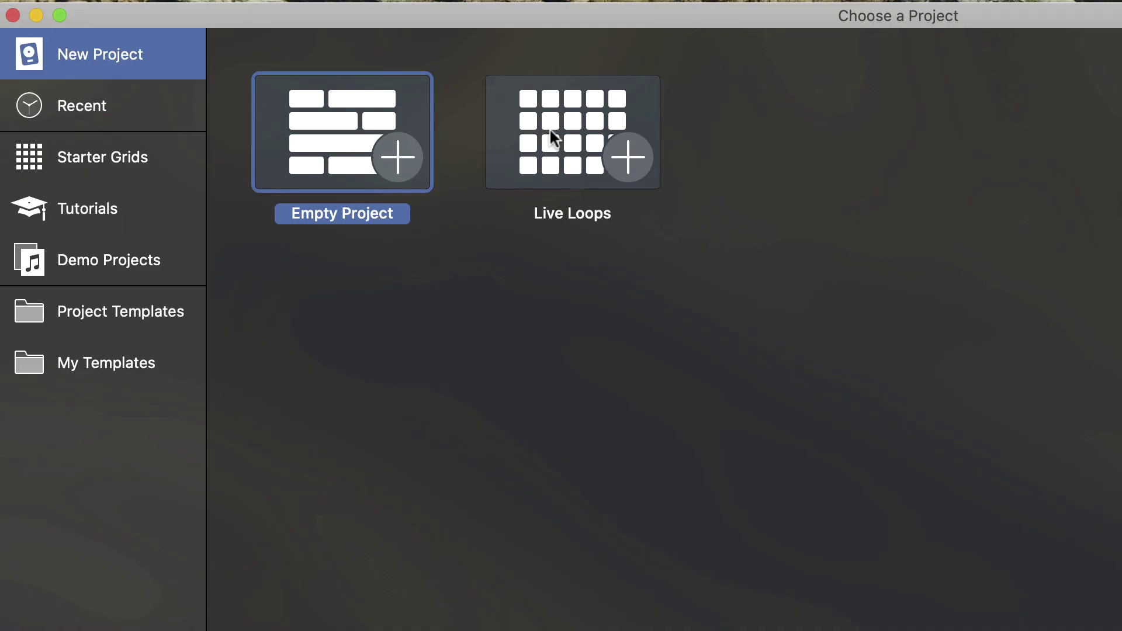
- Switch to Logic Pro X's project chooser, select the Live Loops project type and show the Starter Grids
left_click(553, 138)
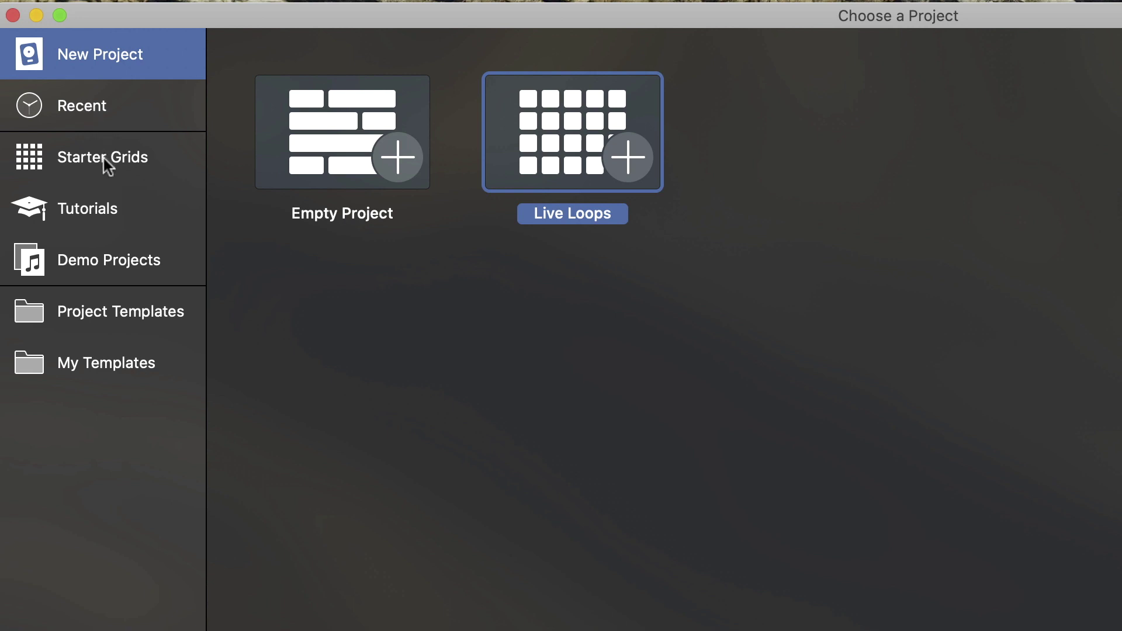
left_click(126, 156)
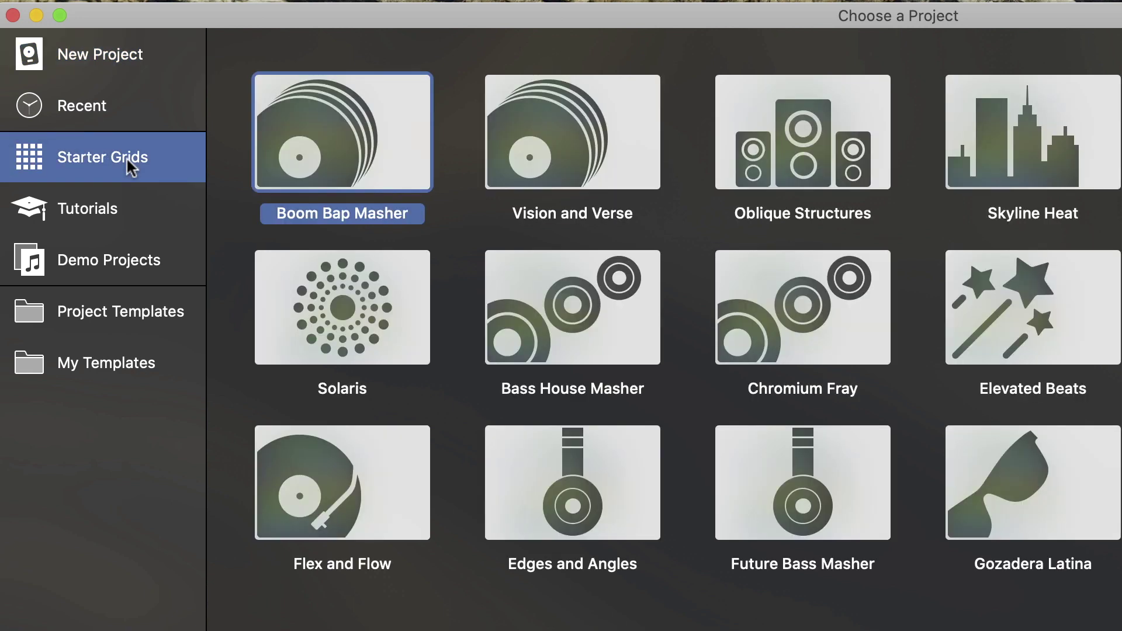
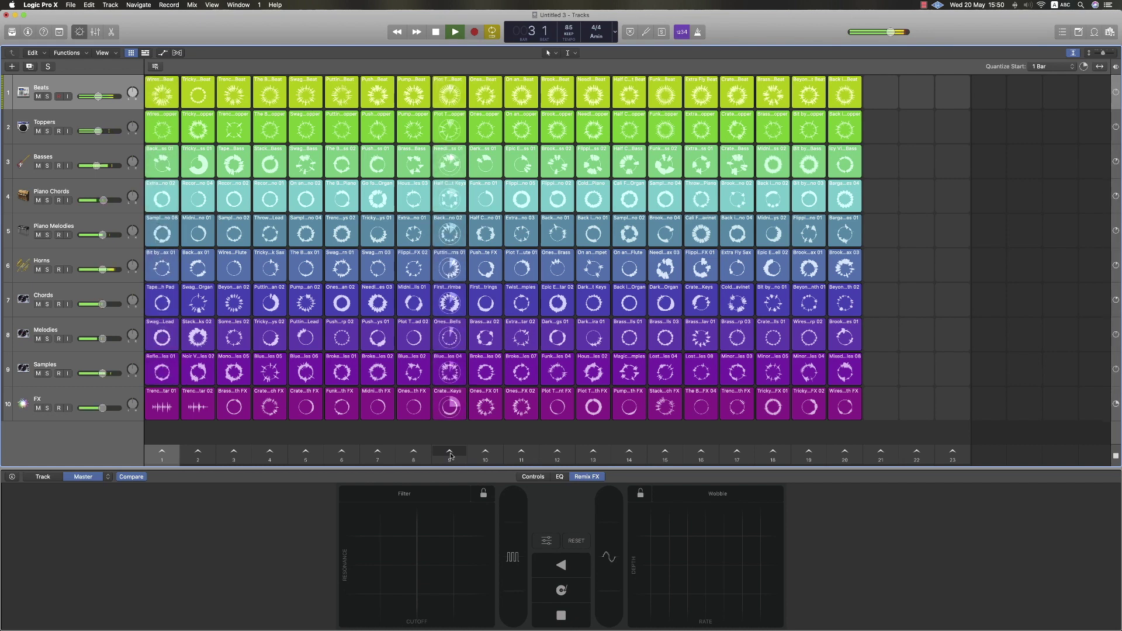
- Trigger scene 12 in the Live Loops grid to hear it and stop playback
left_click(564, 455)
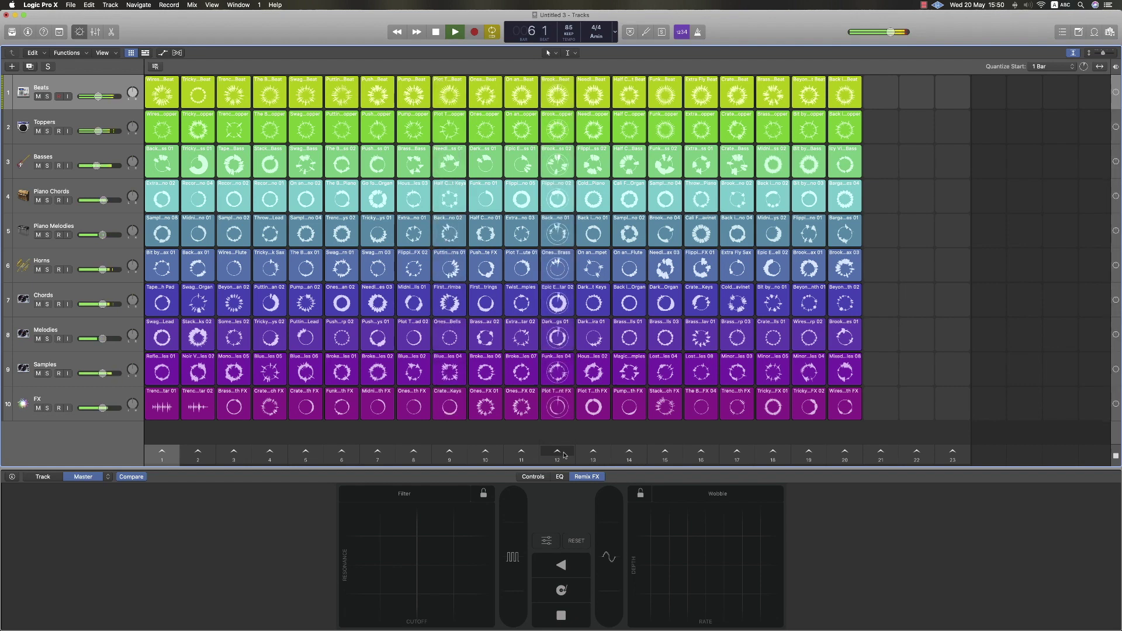
key("space")
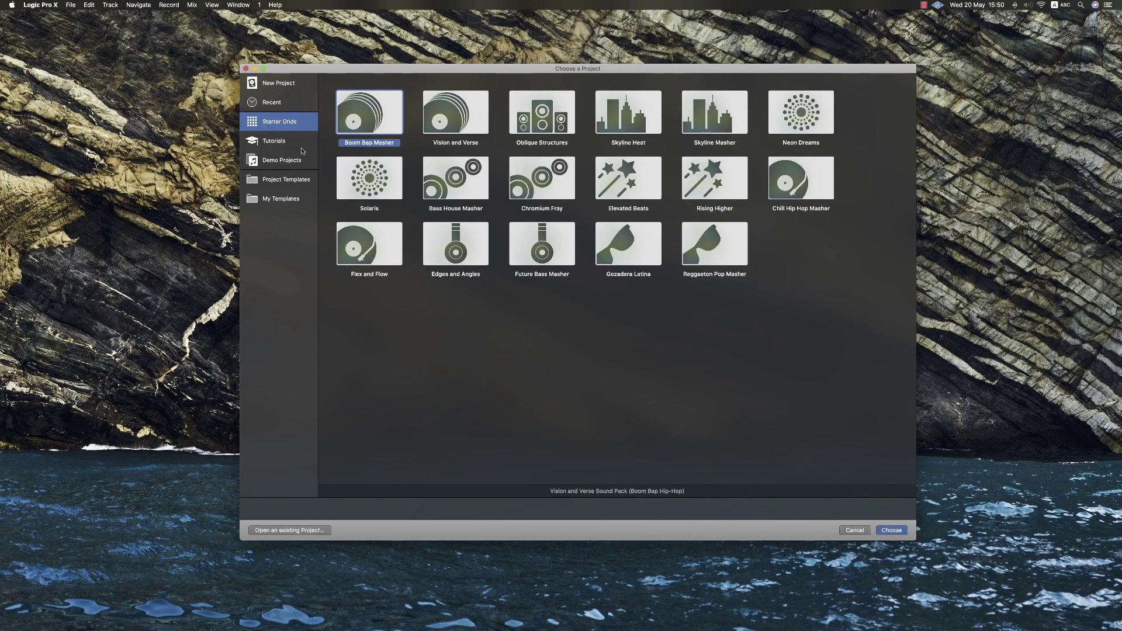
- View the Tutorials category of the project chooser and open the demo project Billie Eilish - Ocean Eyes
left_click(276, 145)
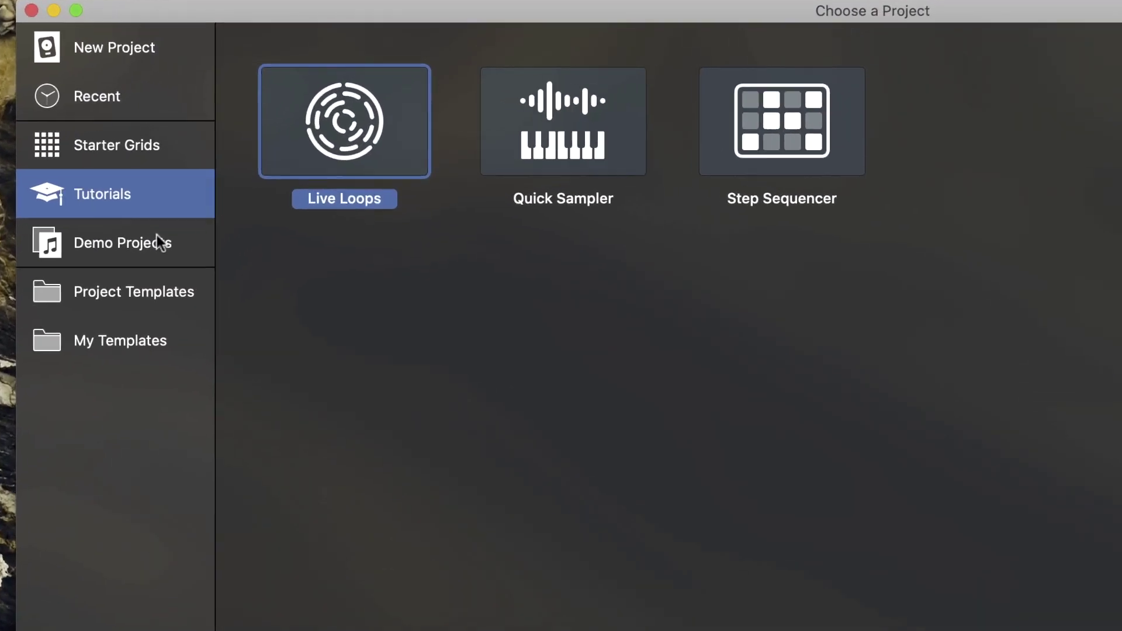
left_click(294, 157)
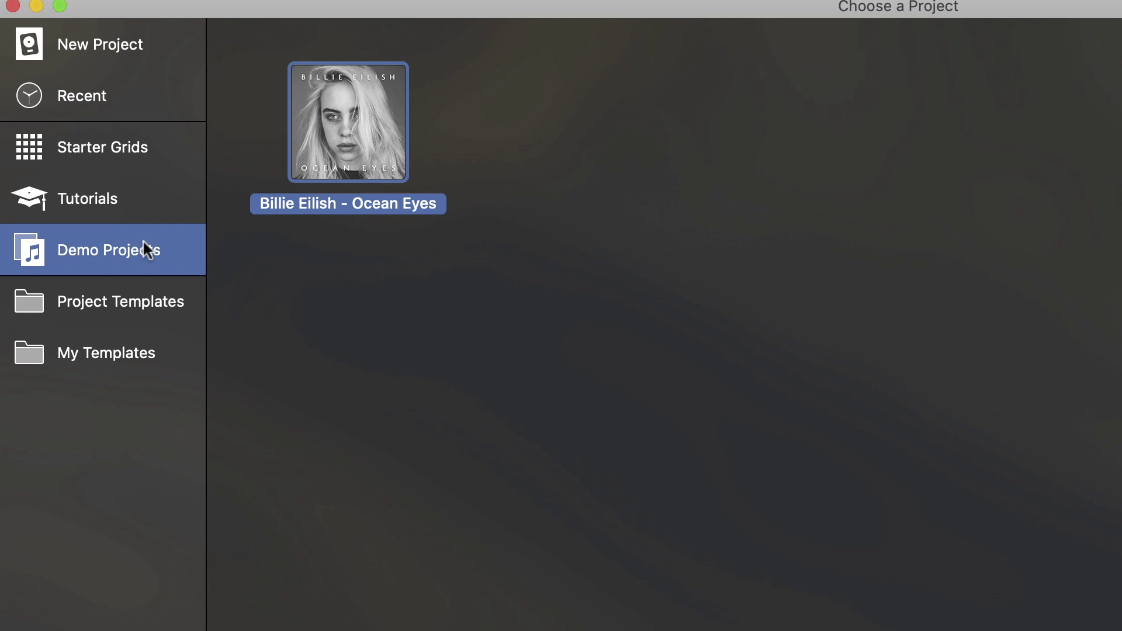
double_click(351, 149)
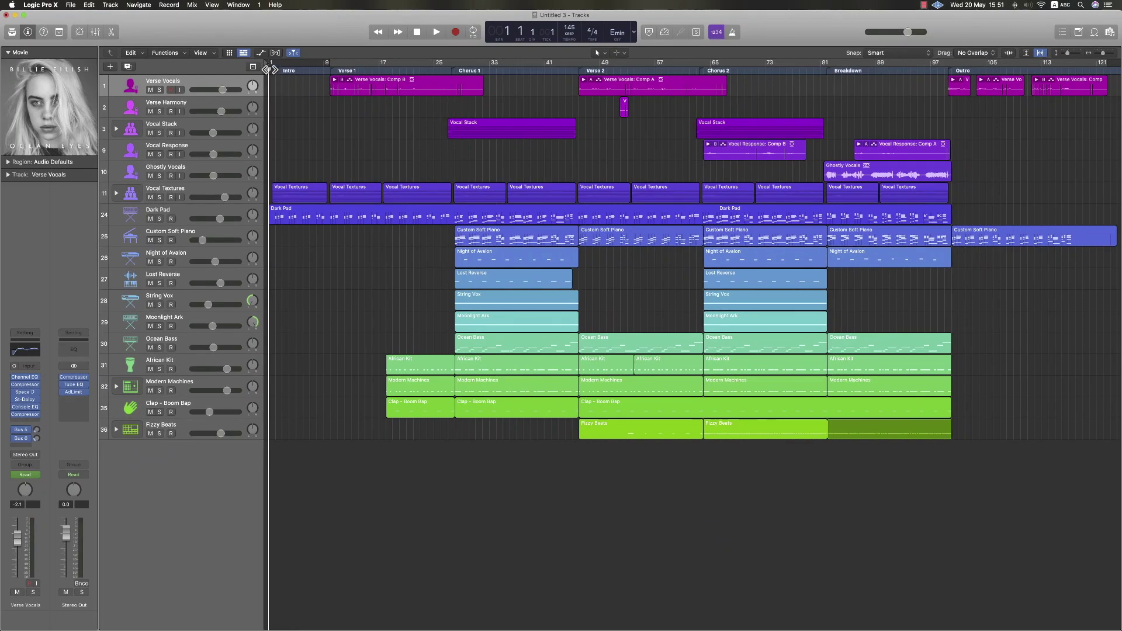
- Place the playhead at bar 10 and expand the Vocal Stack and Vocal Textures track stacks to inspect their layers
left_click_drag(226, 55, 330, 71)
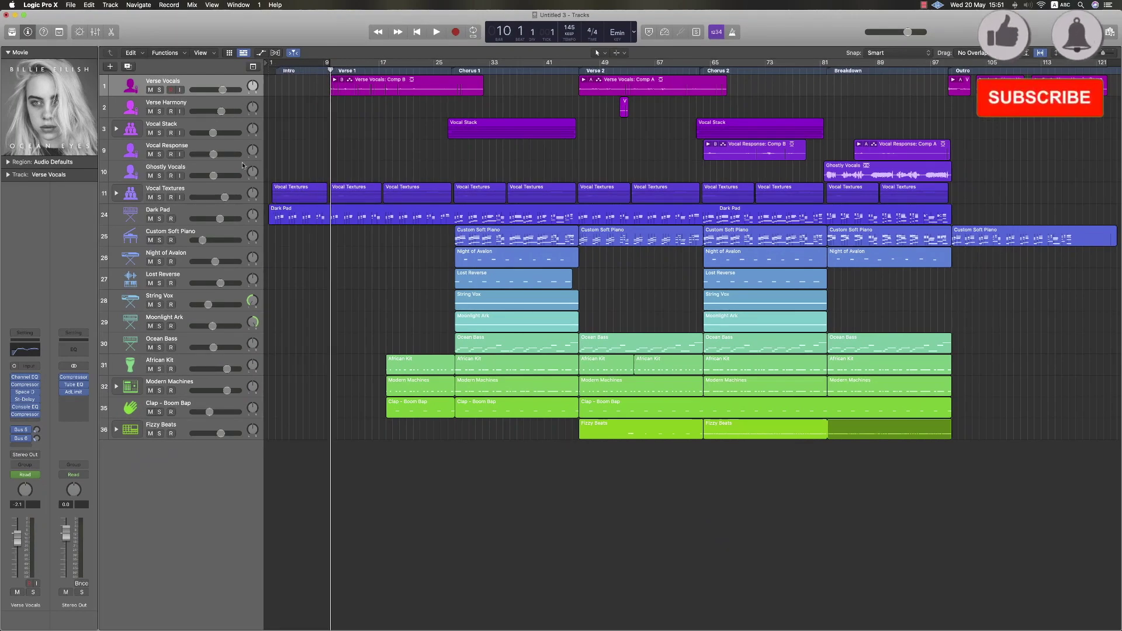
left_click(116, 130)
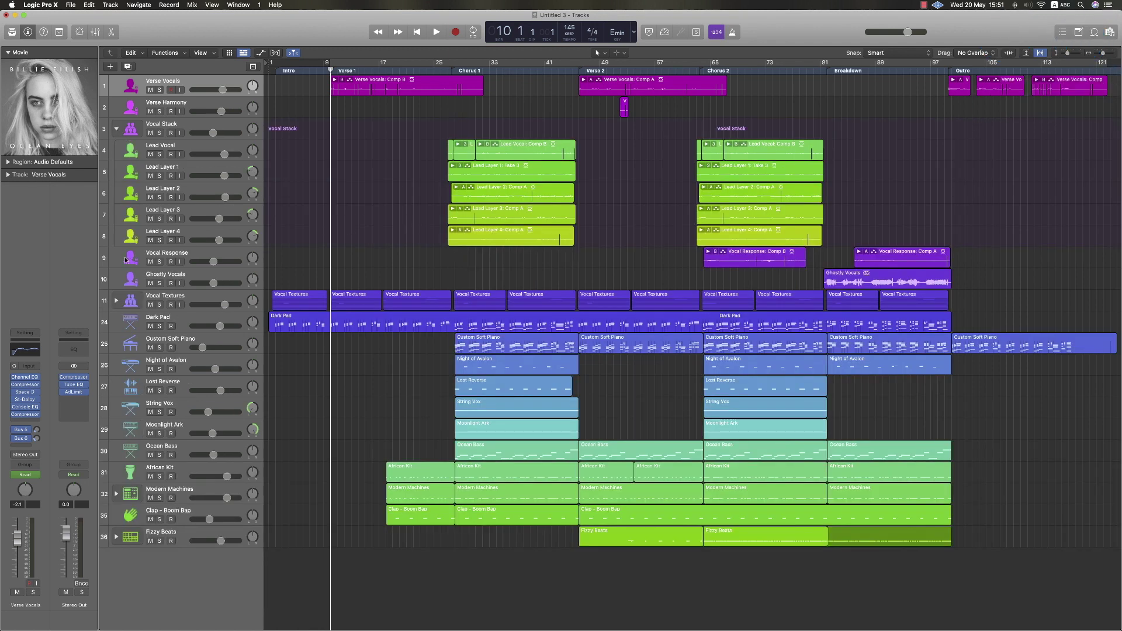
left_click(116, 301)
scroll(419, 184, "down", 5)
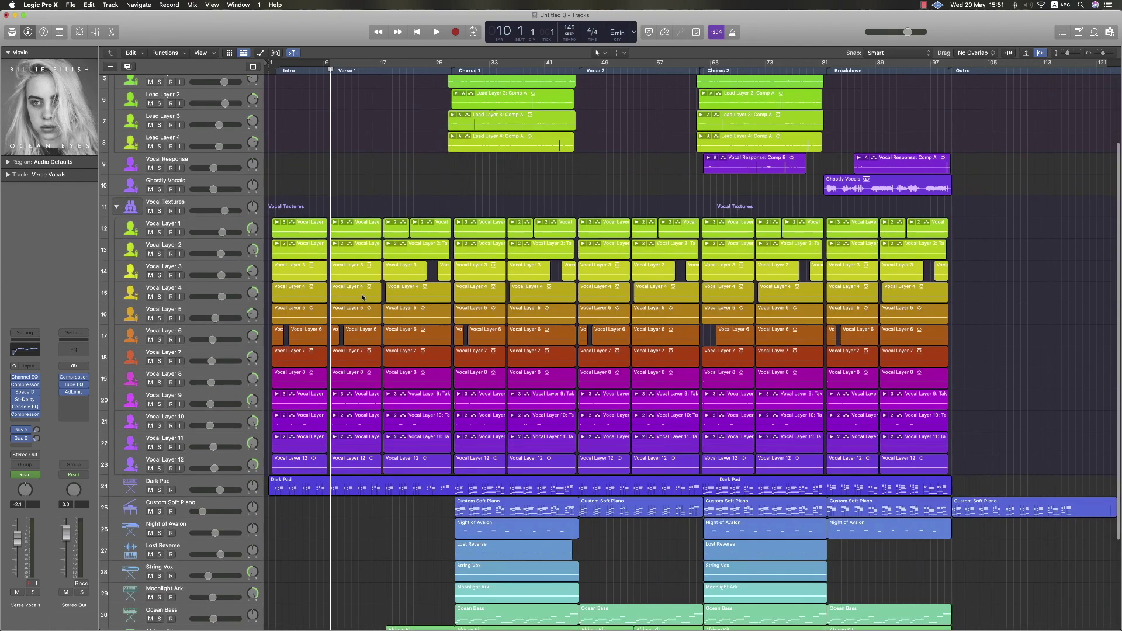
scroll(419, 184, "down", 6)
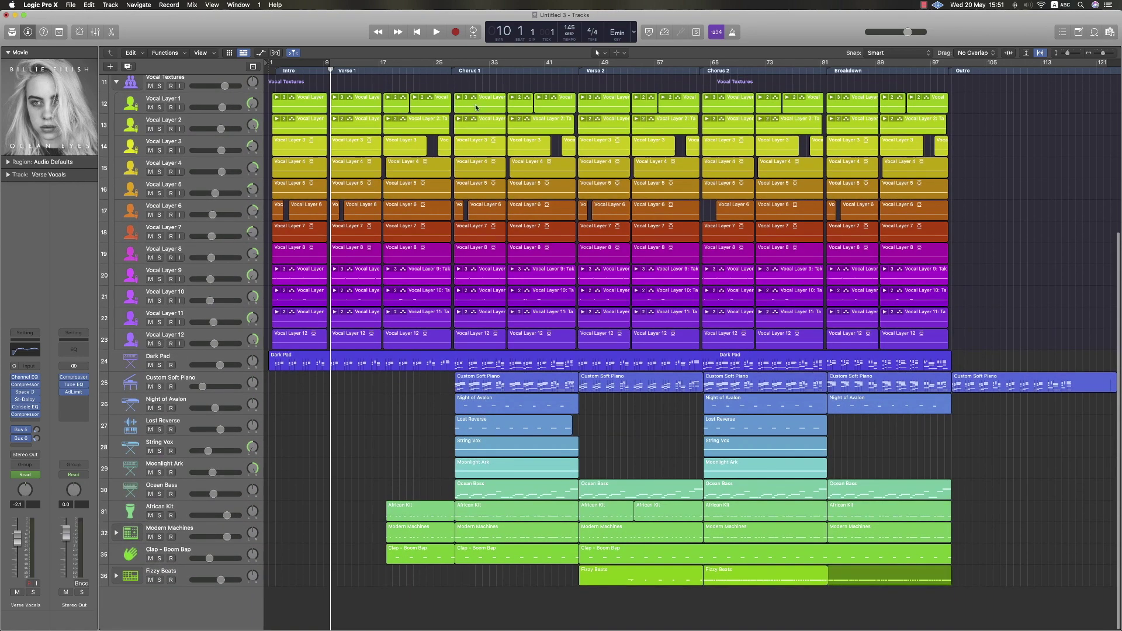
left_click(457, 71)
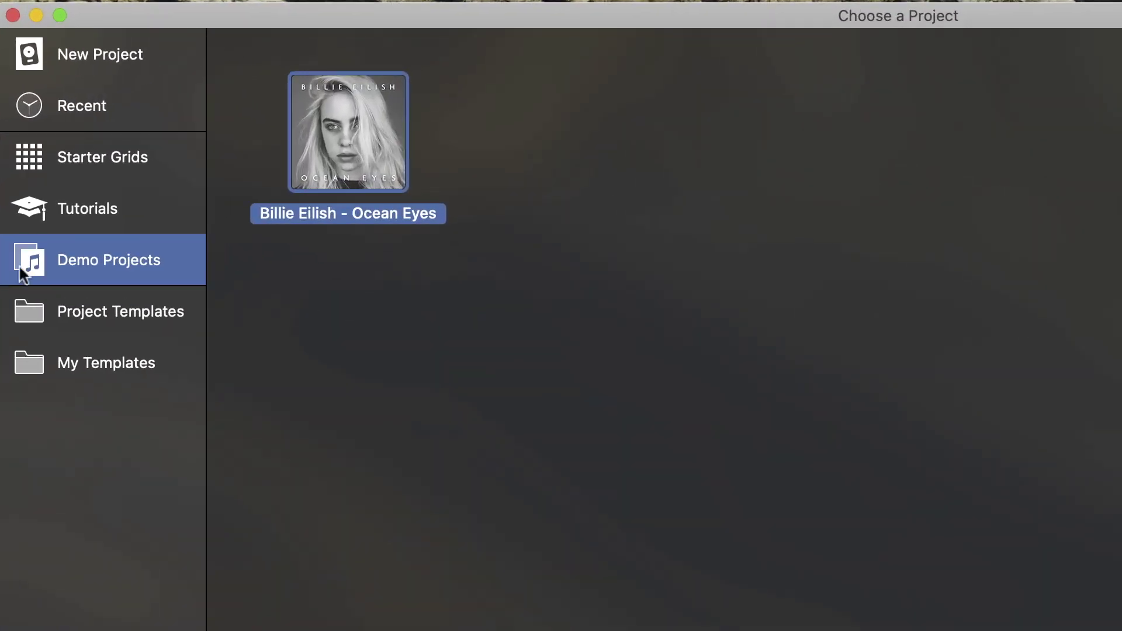
- Review the Project Templates and My Templates categories in the project chooser
left_click(120, 304)
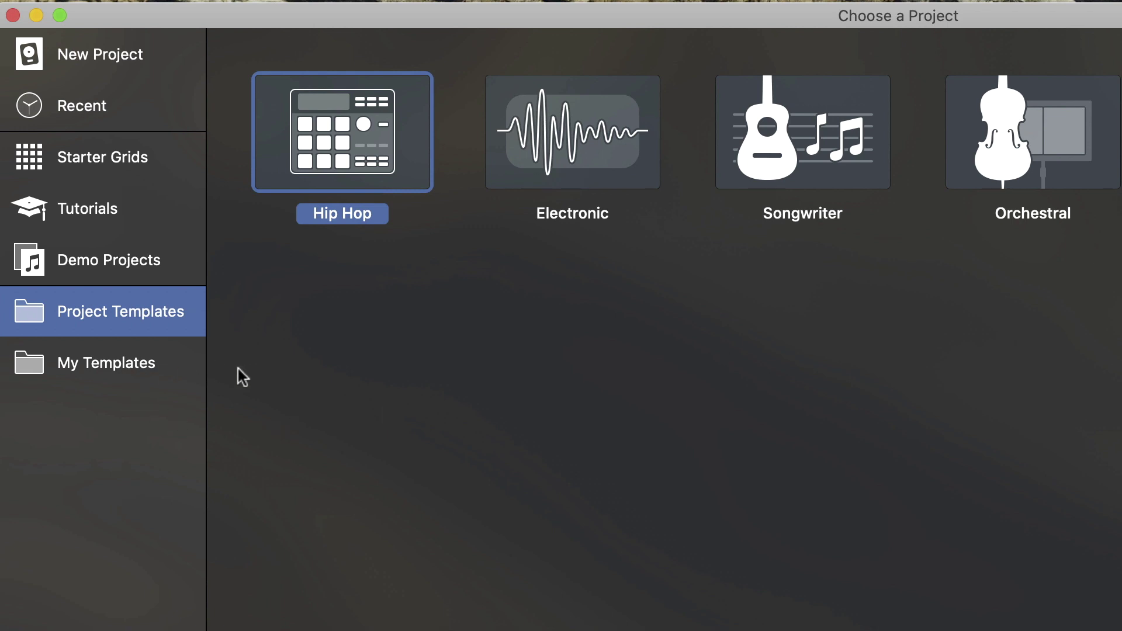
left_click(129, 361)
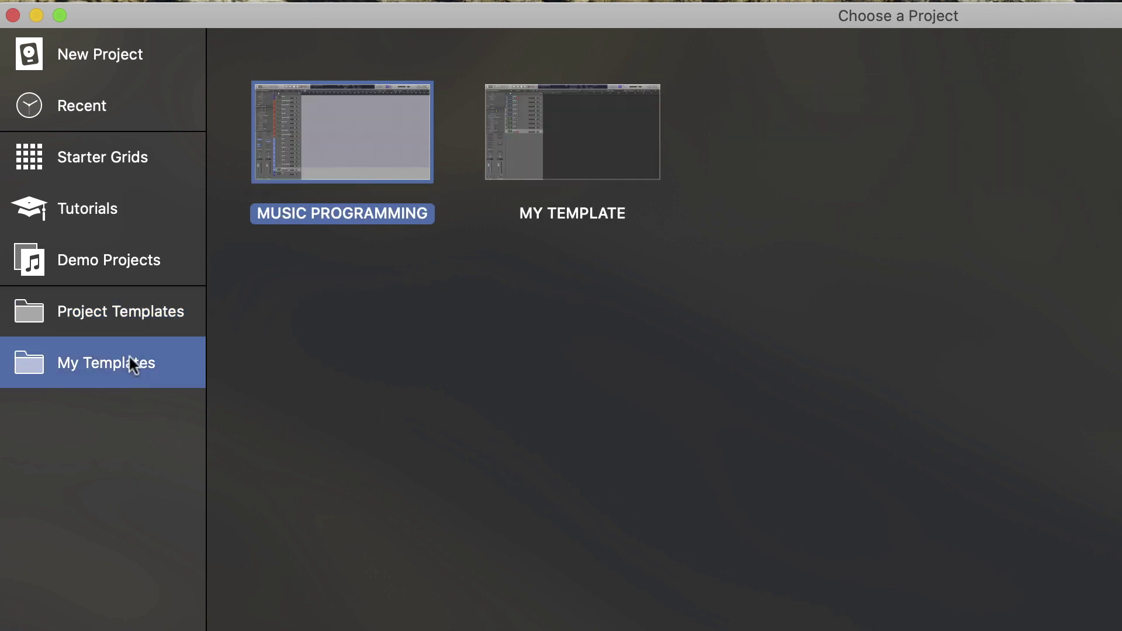
left_click(131, 320)
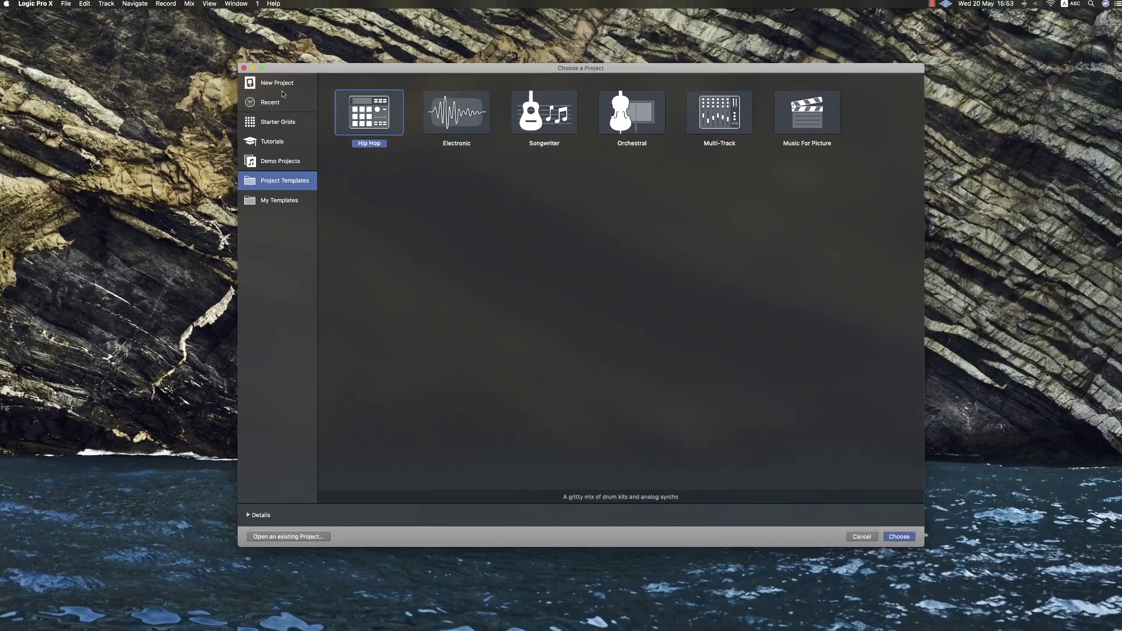
- Return to the New Project category and expand the details of the empty project
left_click(158, 65)
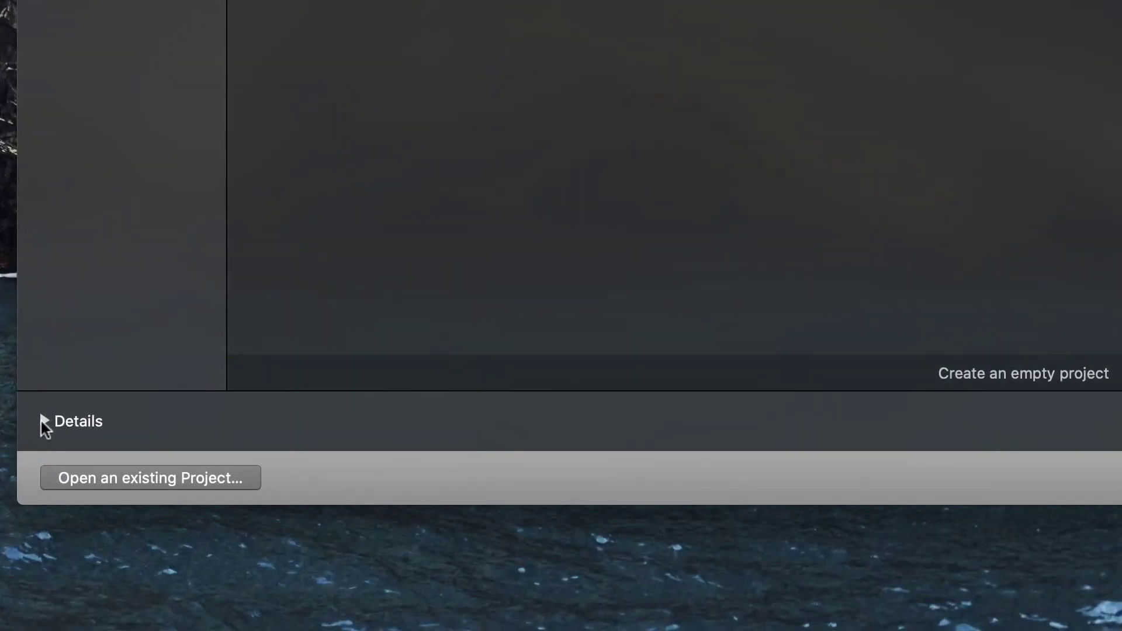
left_click(43, 421)
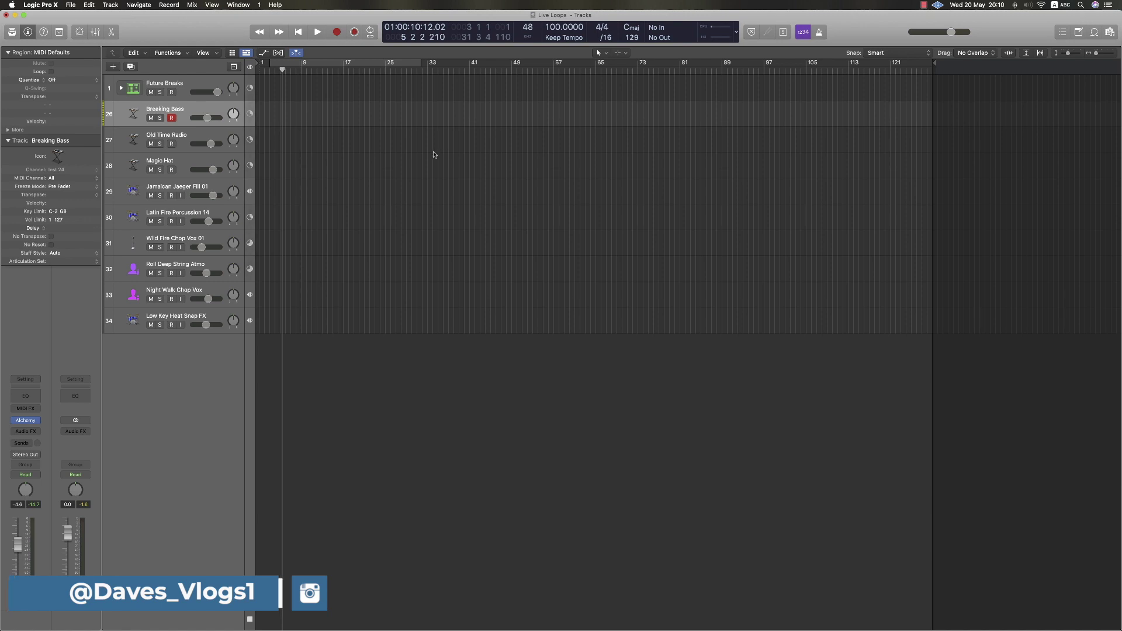
- Move the playhead of the Live Loops project back to the start at bar 1
left_click_drag(281, 68, 269, 115)
left_click(257, 71)
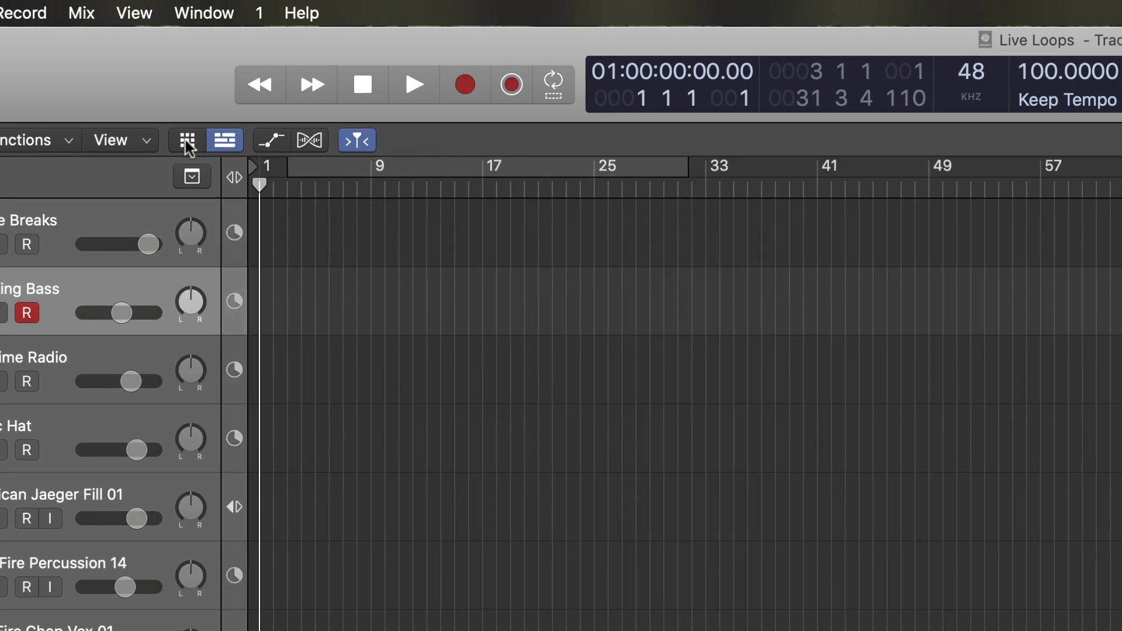
- Show the Live Loops grid beside the Tracks area and widen it to reveal the cells through scene 8
left_click(187, 140)
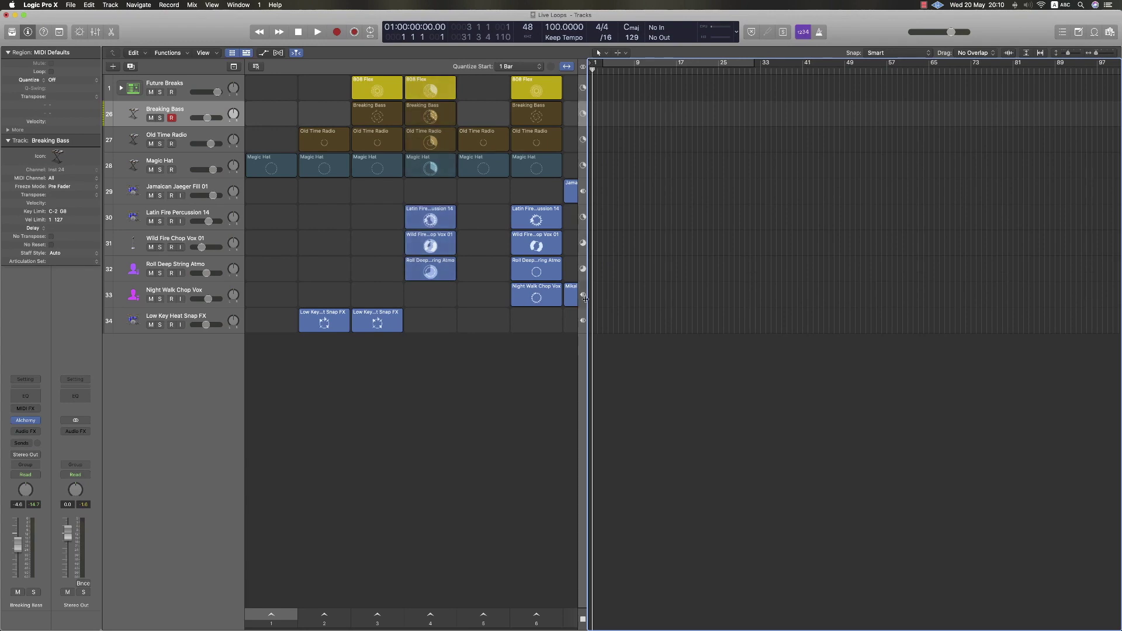
left_click_drag(586, 301, 683, 301)
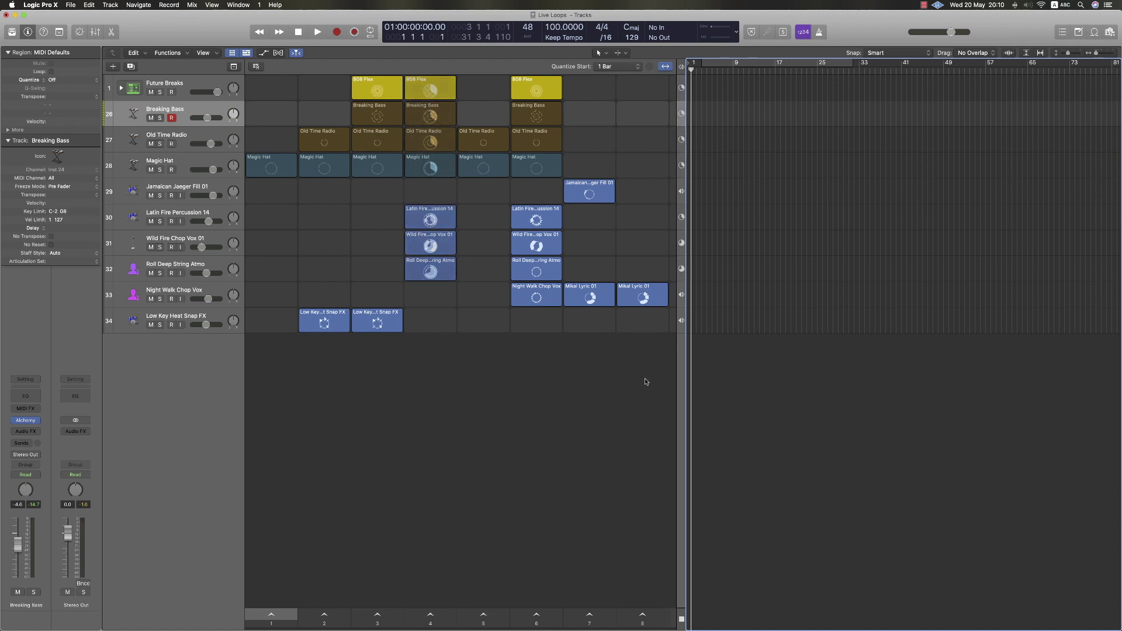
left_click(350, 401)
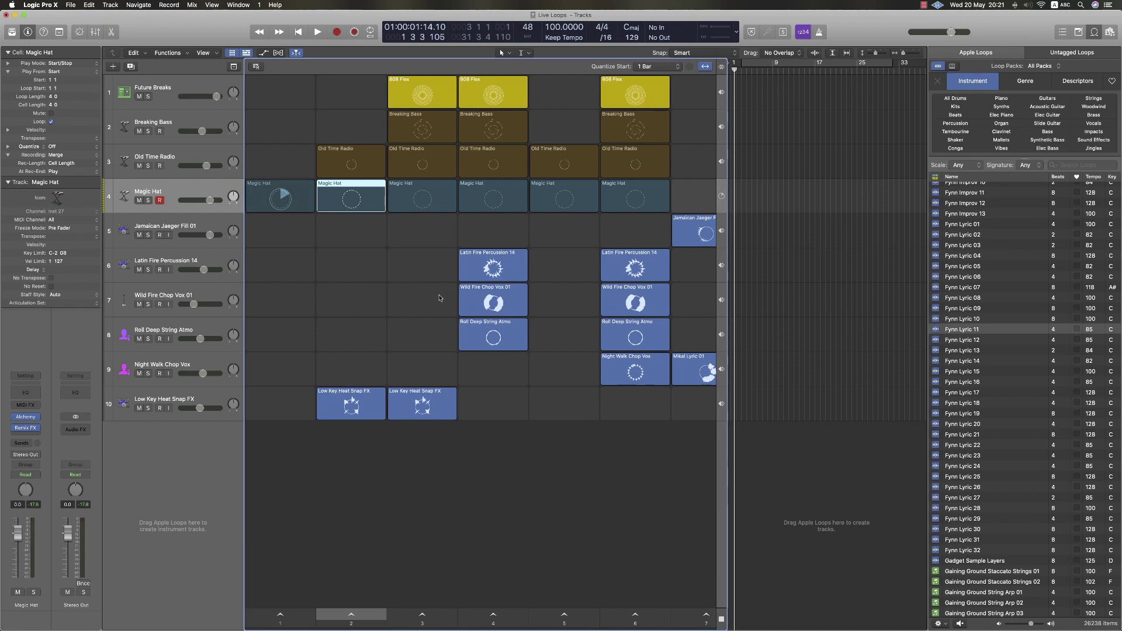
- Select the empty Future Breaks cells in scenes 1 and 2 to point out individual grid cells
left_click(285, 103)
left_click(365, 100)
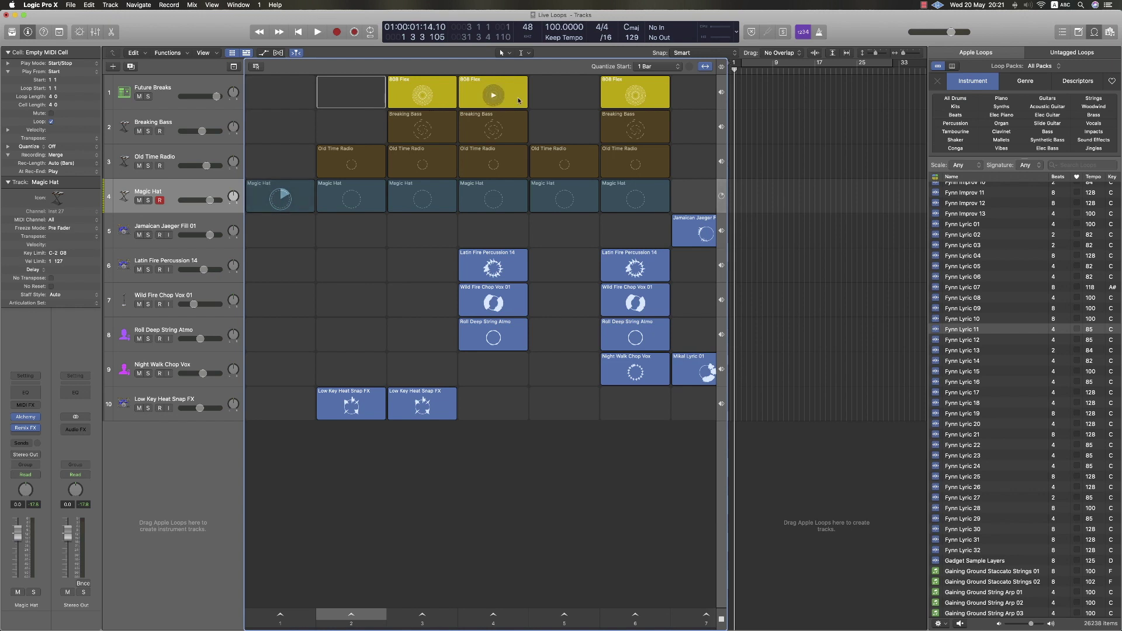
left_click(304, 92)
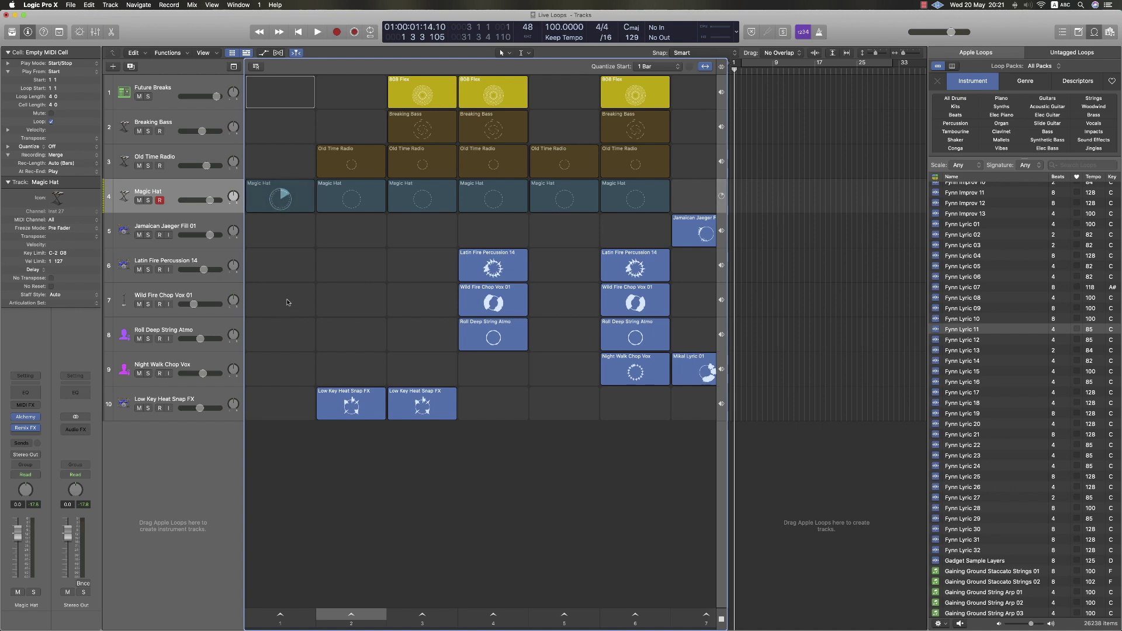
- Inspect the scene 1 Magic Hat cell's MIDI notes and the scene 2 Low Key Heat Snap FX cell's waveform, closing each editor after viewing
left_click(175, 189)
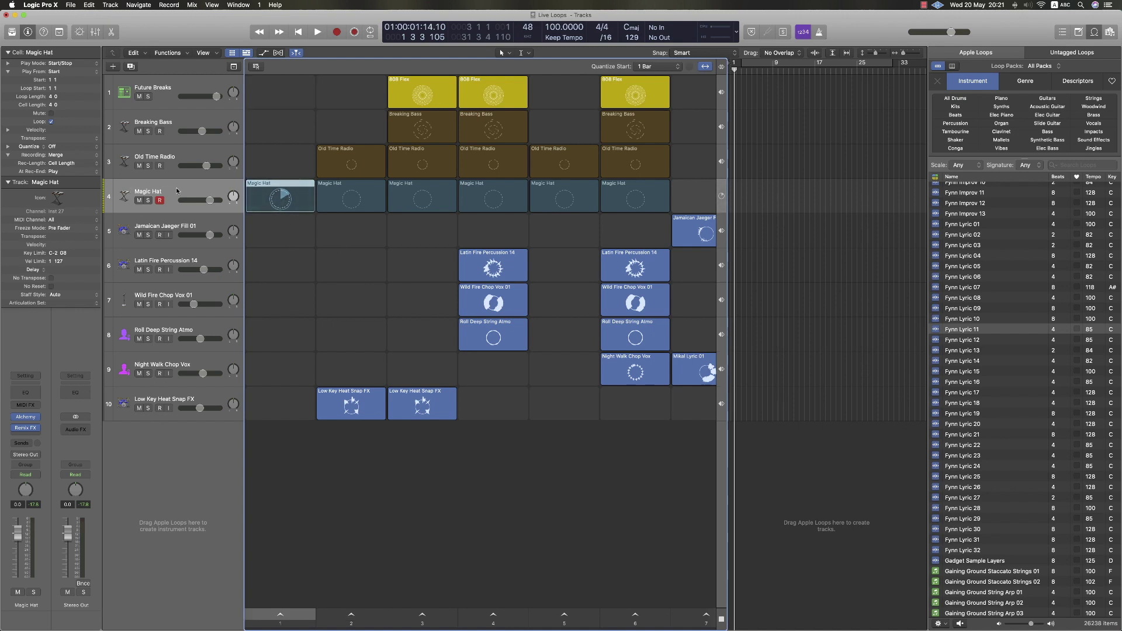
double_click(290, 188)
scroll(541, 450, "down", 1)
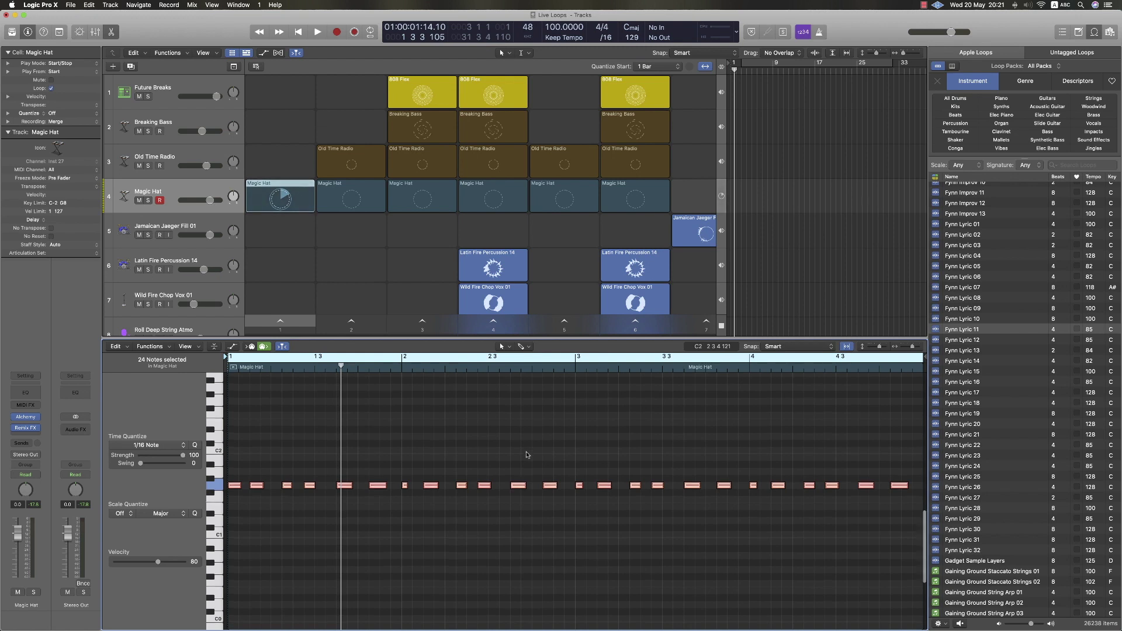
left_click(526, 460)
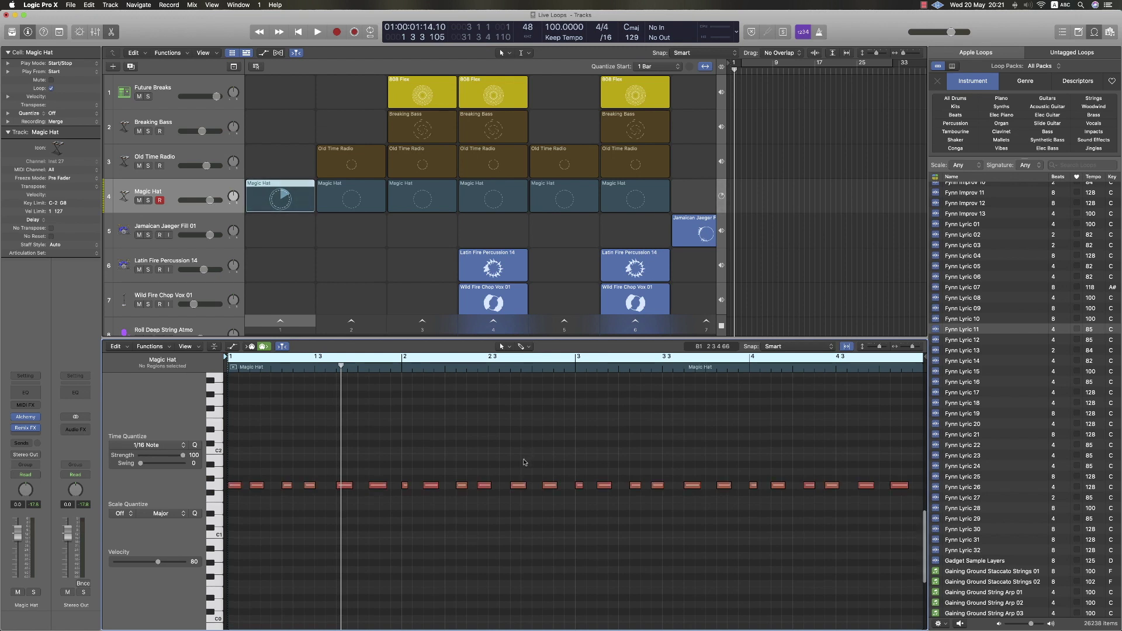
key("e")
double_click(368, 394)
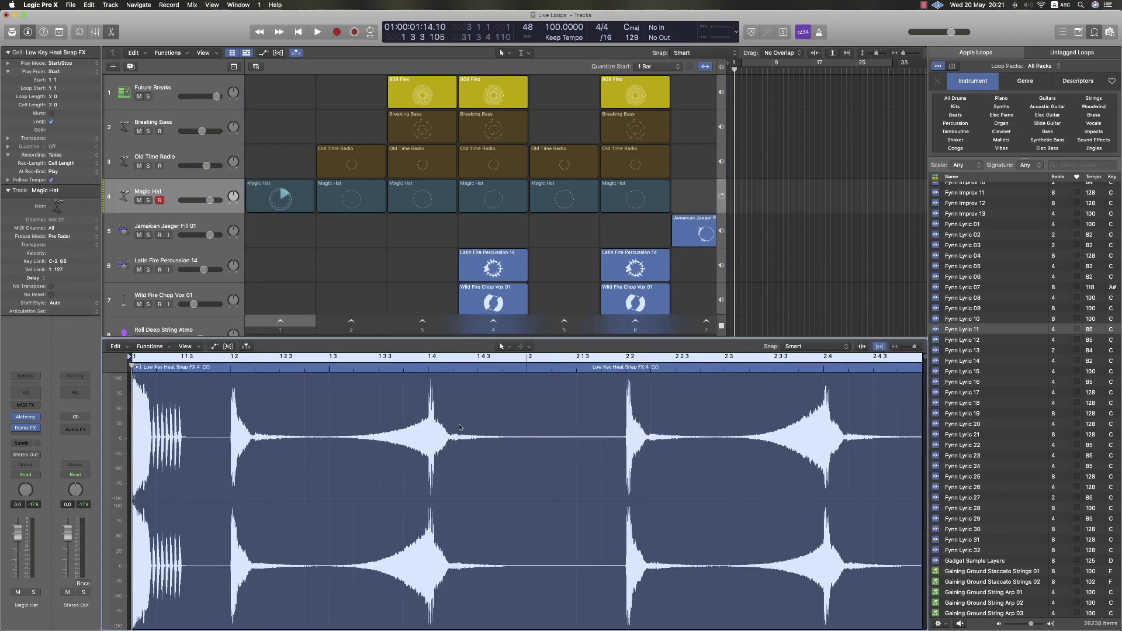
key("e")
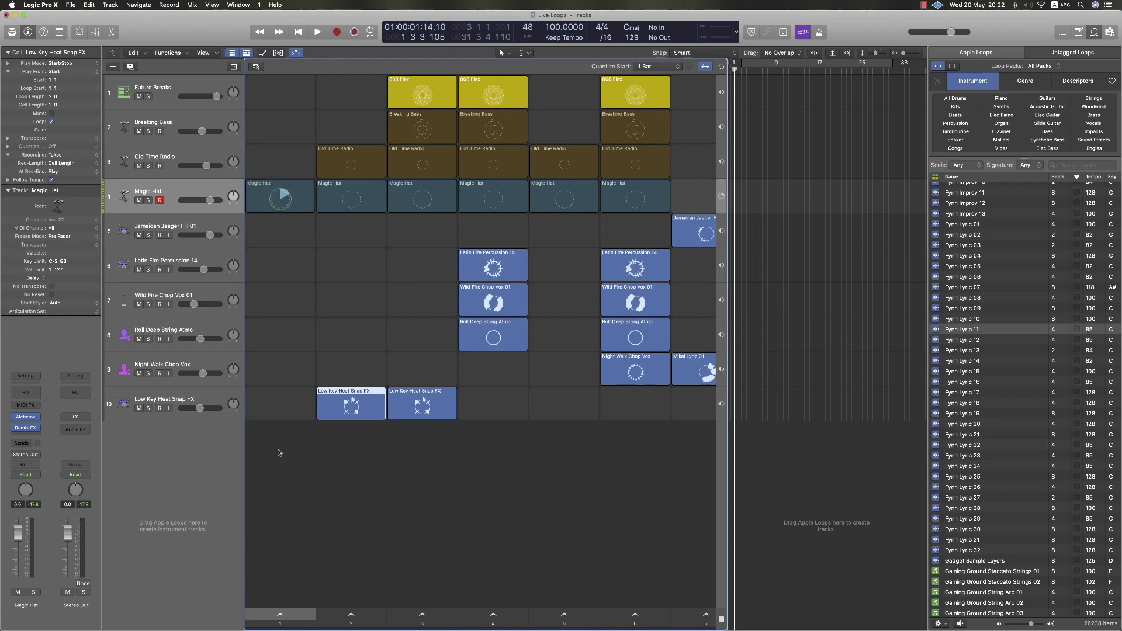
- Filter the Apple Loops to All Drums and add the Wind Up Beat loop to a new track in scene 9
scroll(944, 216, "down", 15)
left_click(955, 98)
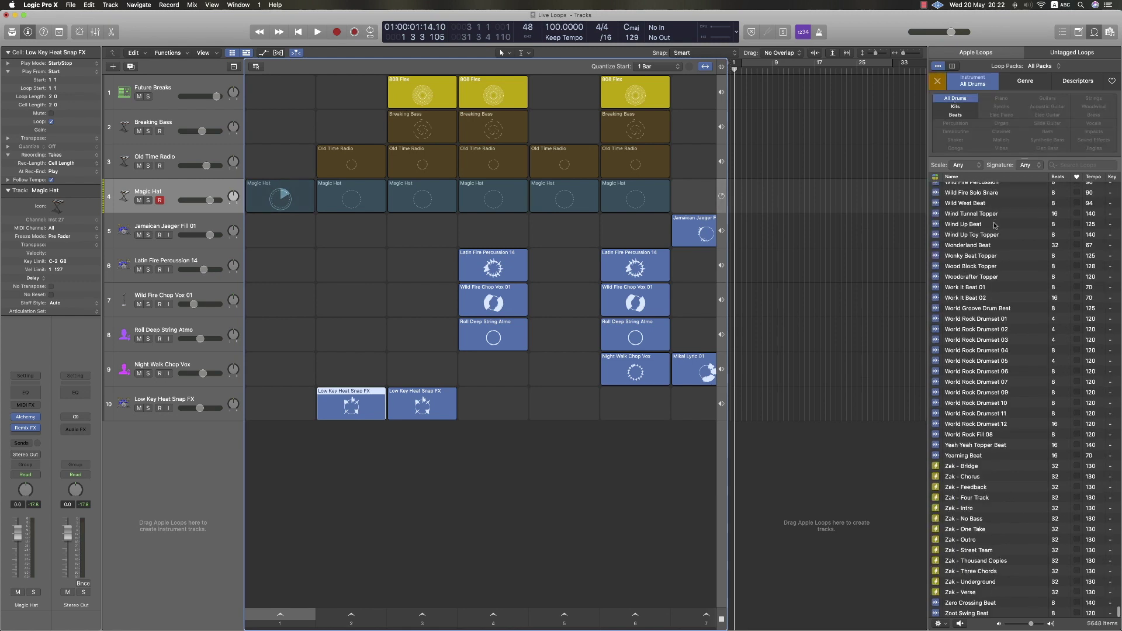
left_click_drag(961, 230, 715, 530)
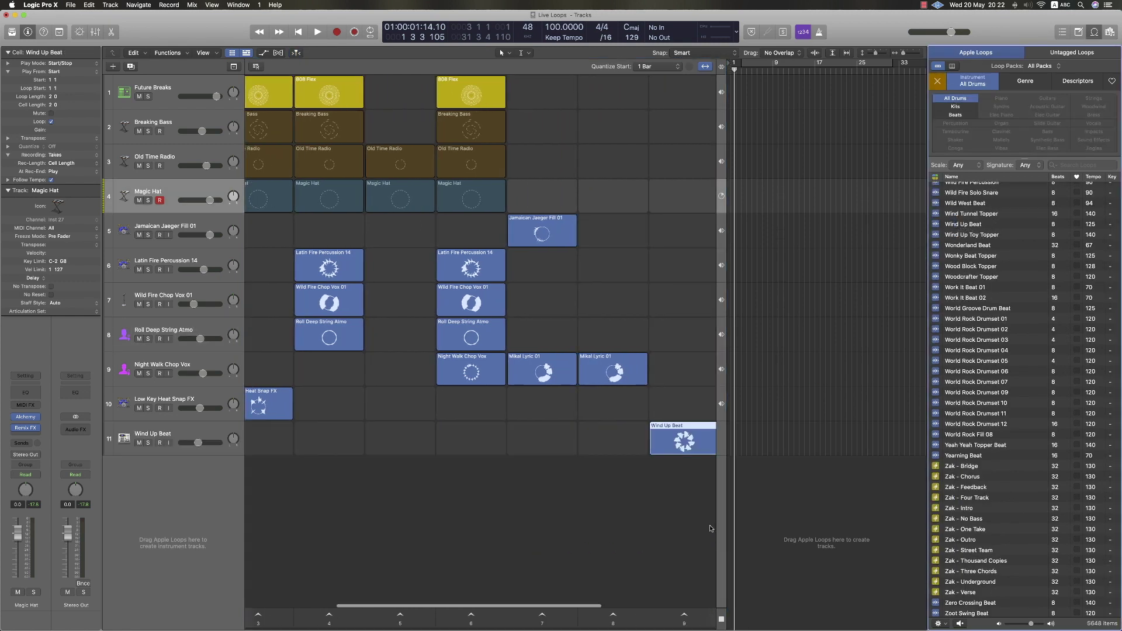
mouse_move(693, 438)
scroll(693, 438, "right", 5)
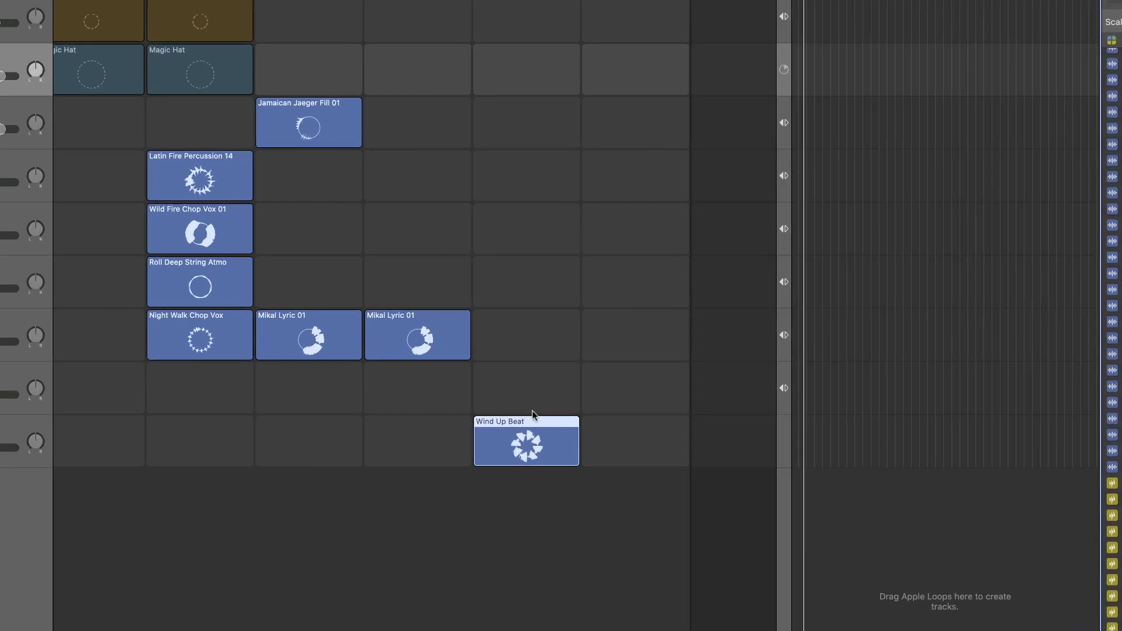
- Play the Wind Up Beat cell on its own and stop playback
mouse_move(553, 441)
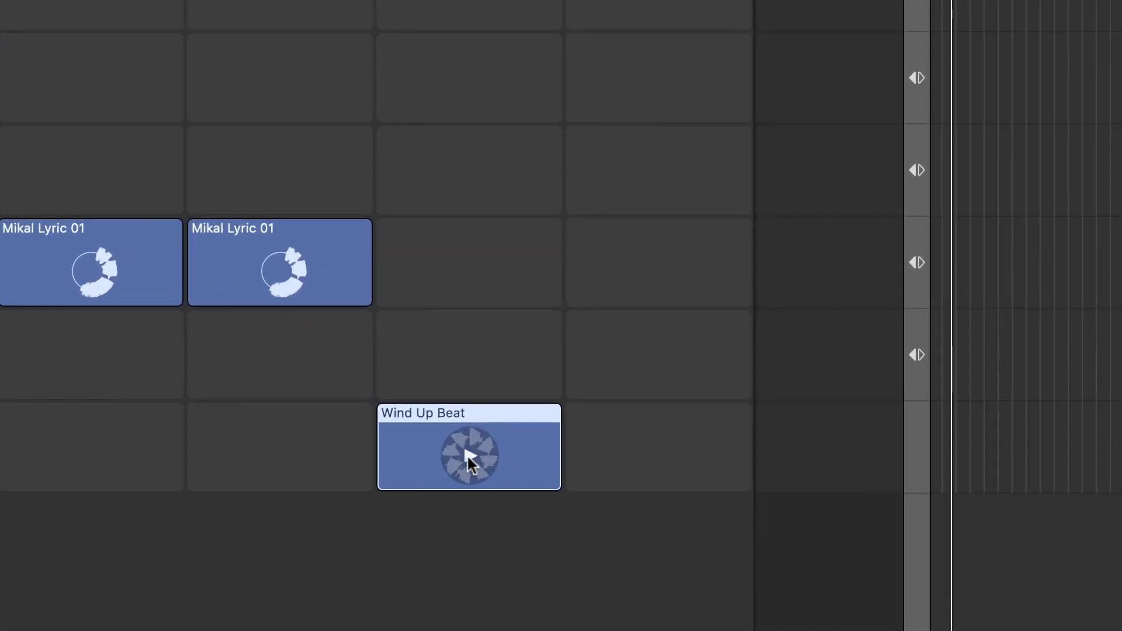
left_click(468, 457)
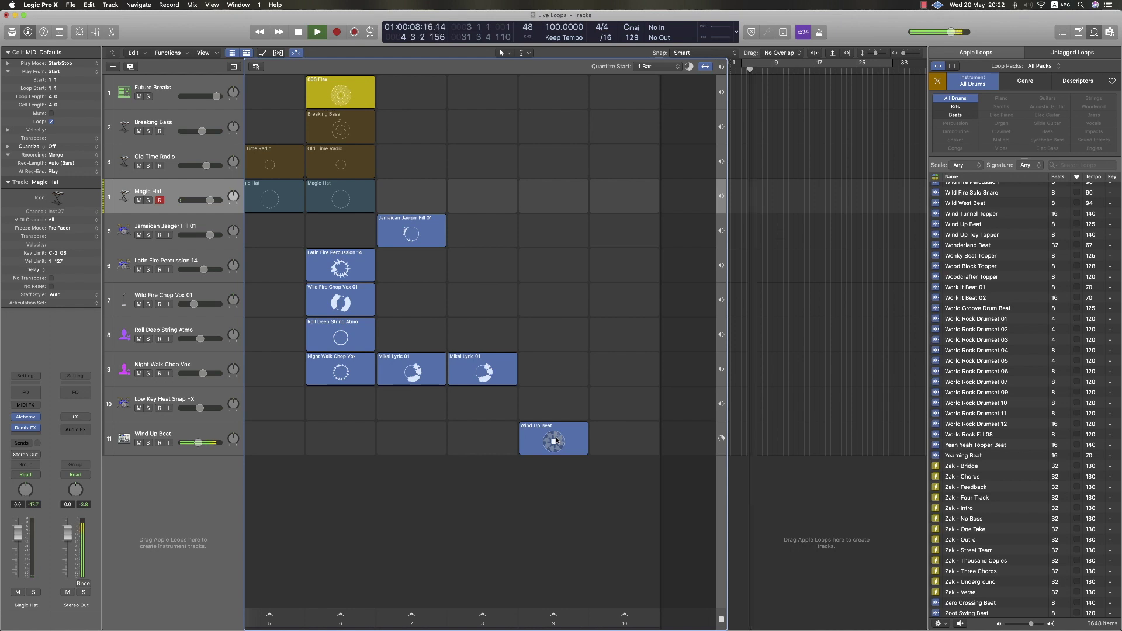
left_click(555, 442)
left_click(556, 442)
key("space")
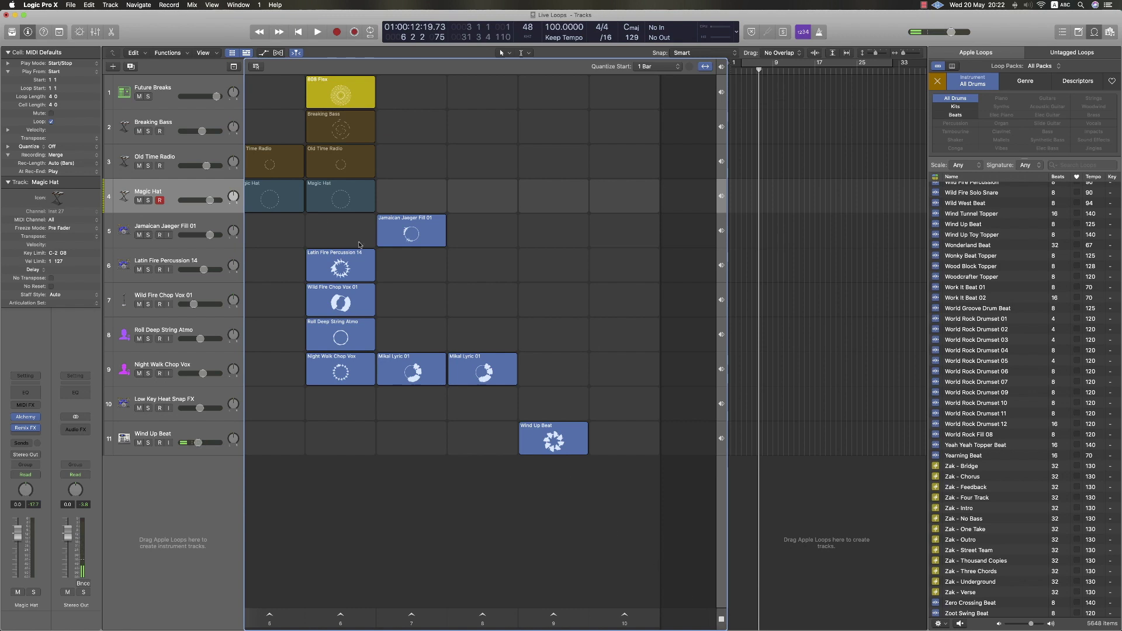
- Delete the Wind Up Beat cell from scene 9
left_click(565, 431)
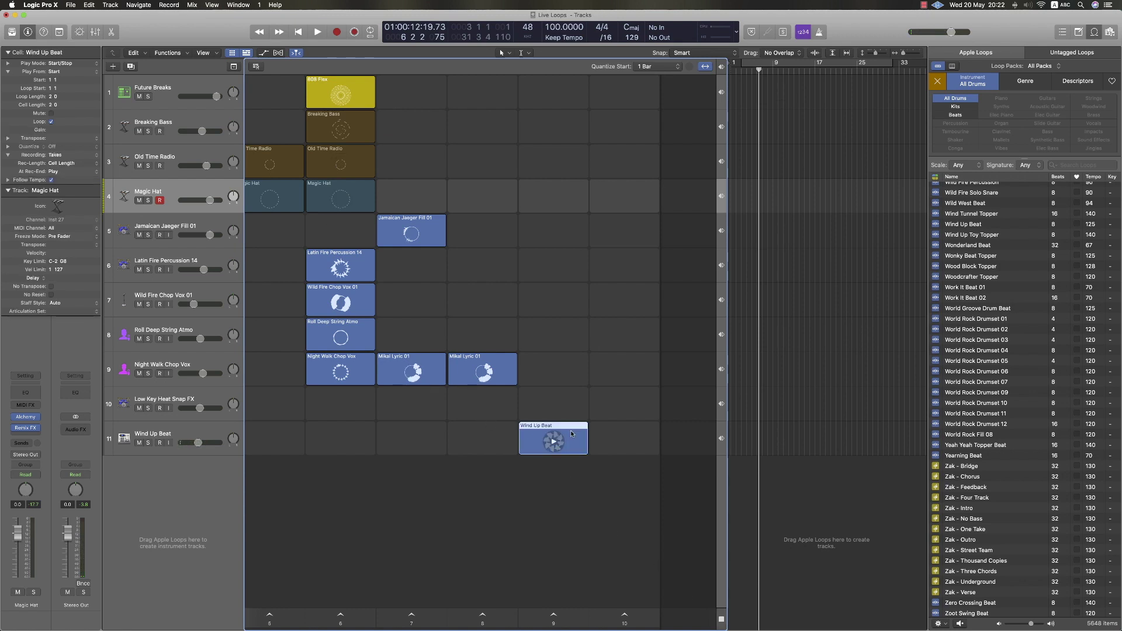
key("Delete")
scroll(266, 272, "left", 5)
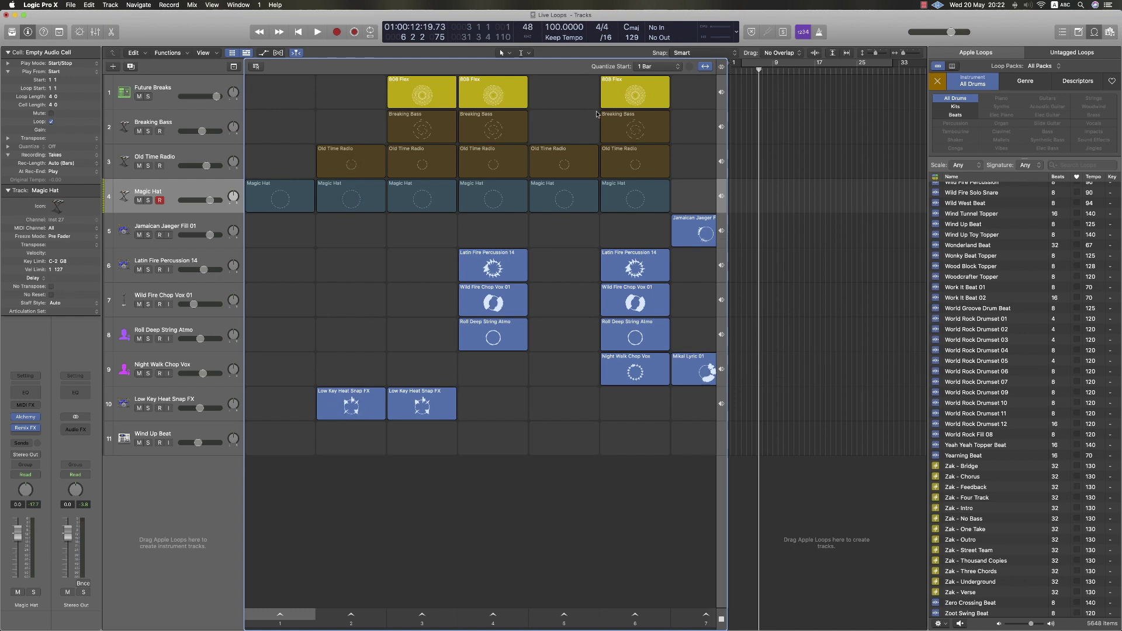
scroll(574, 134, "right", 3)
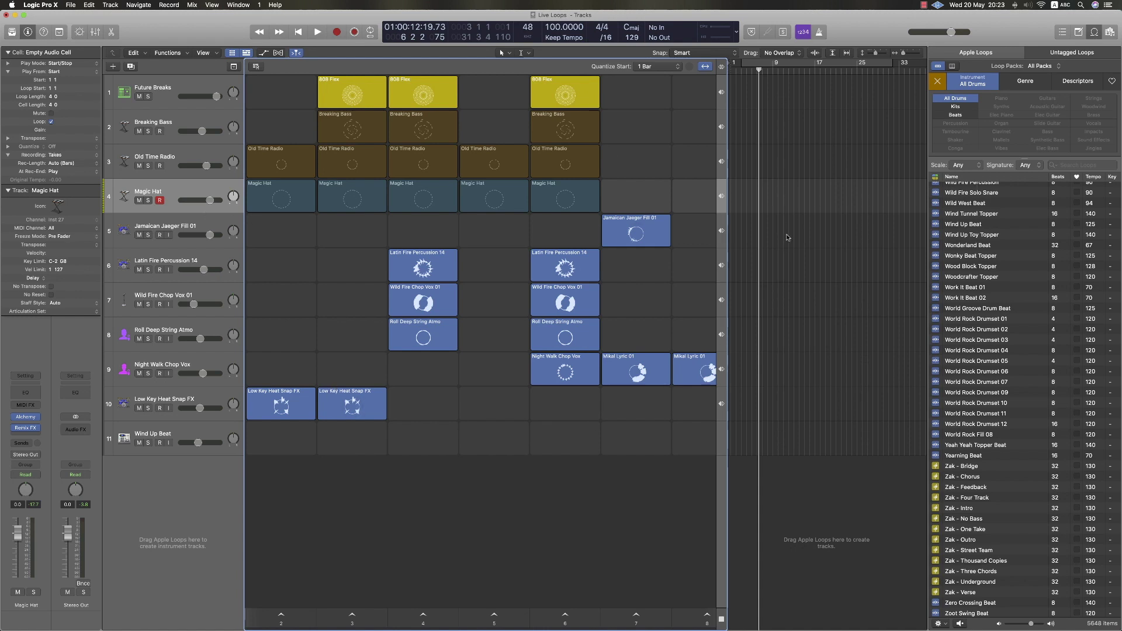
scroll(423, 350, "left", 3)
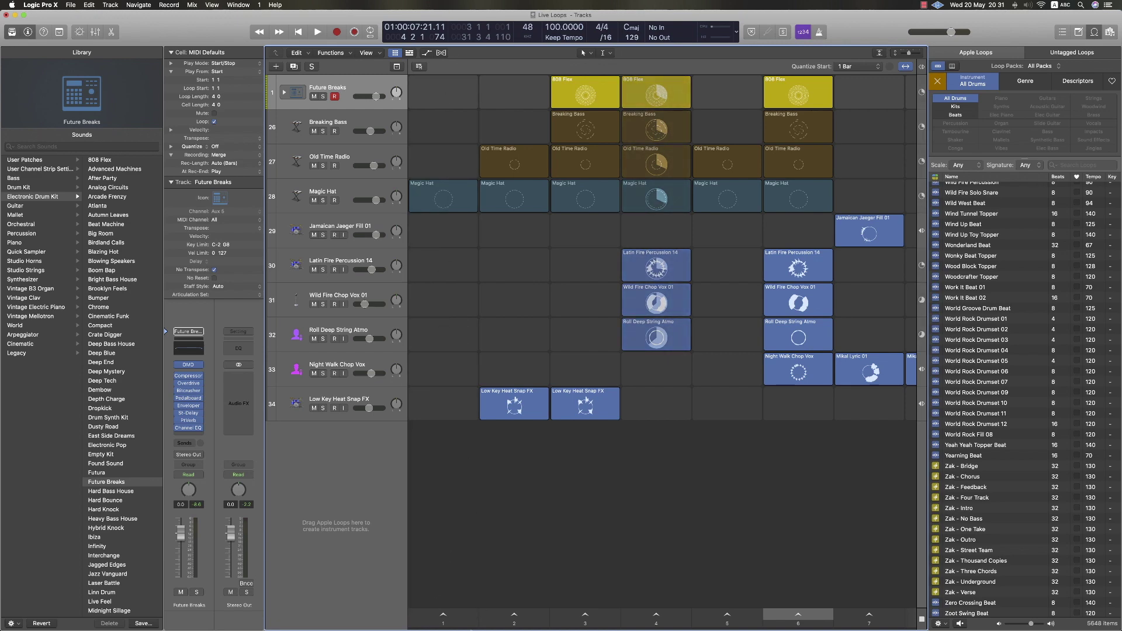
left_click(444, 613)
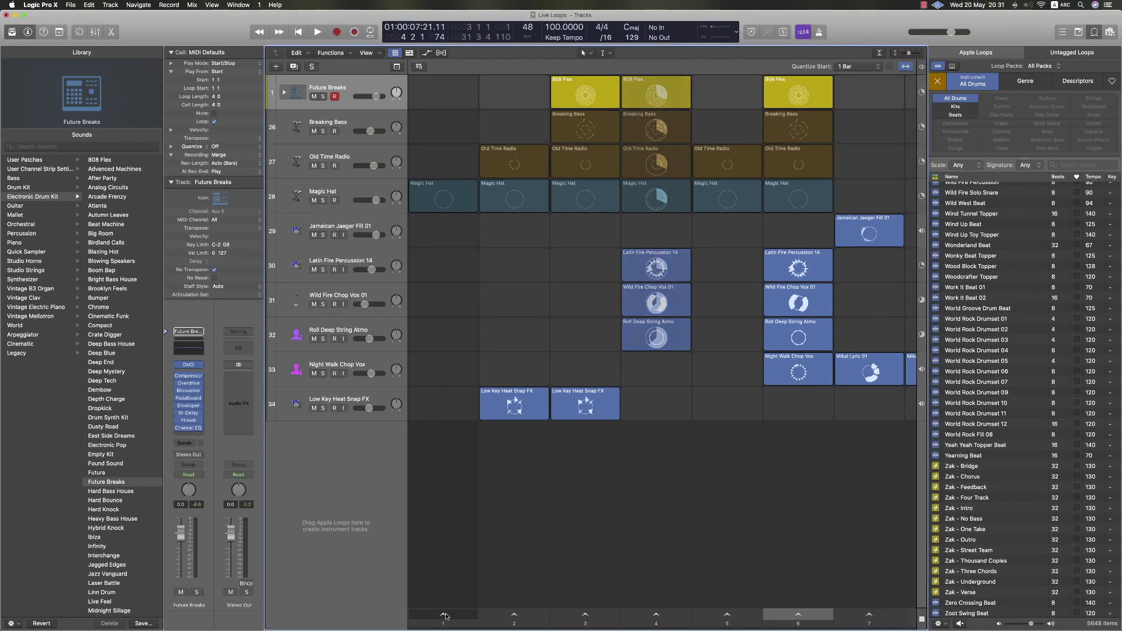
mouse_move(533, 167)
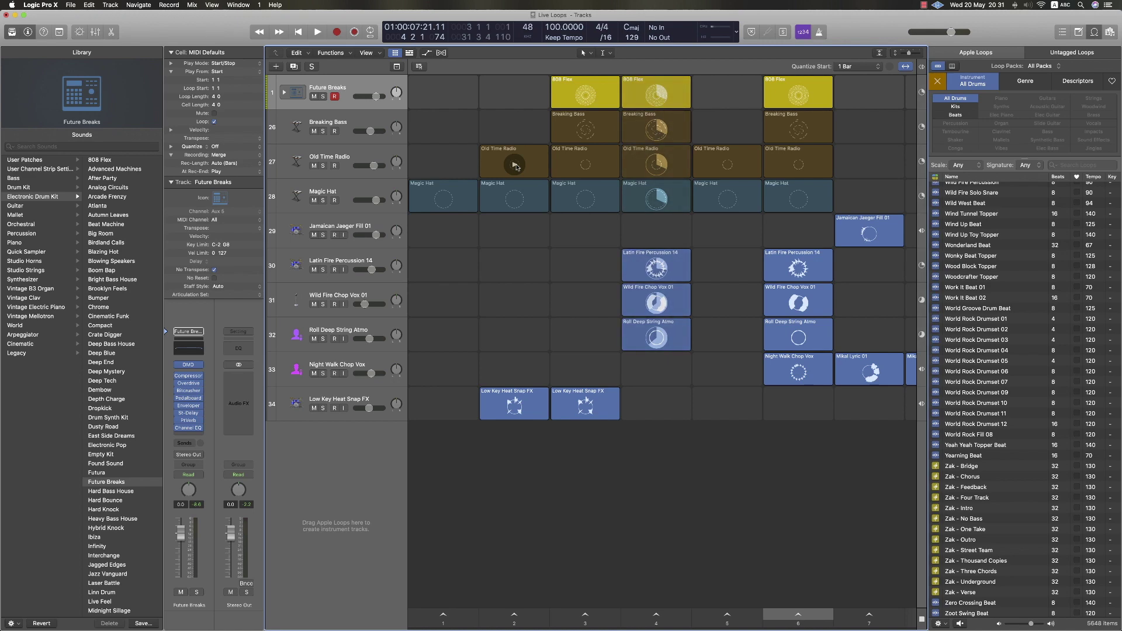
scroll(685, 246, "right", 3)
scroll(685, 246, "left", 3)
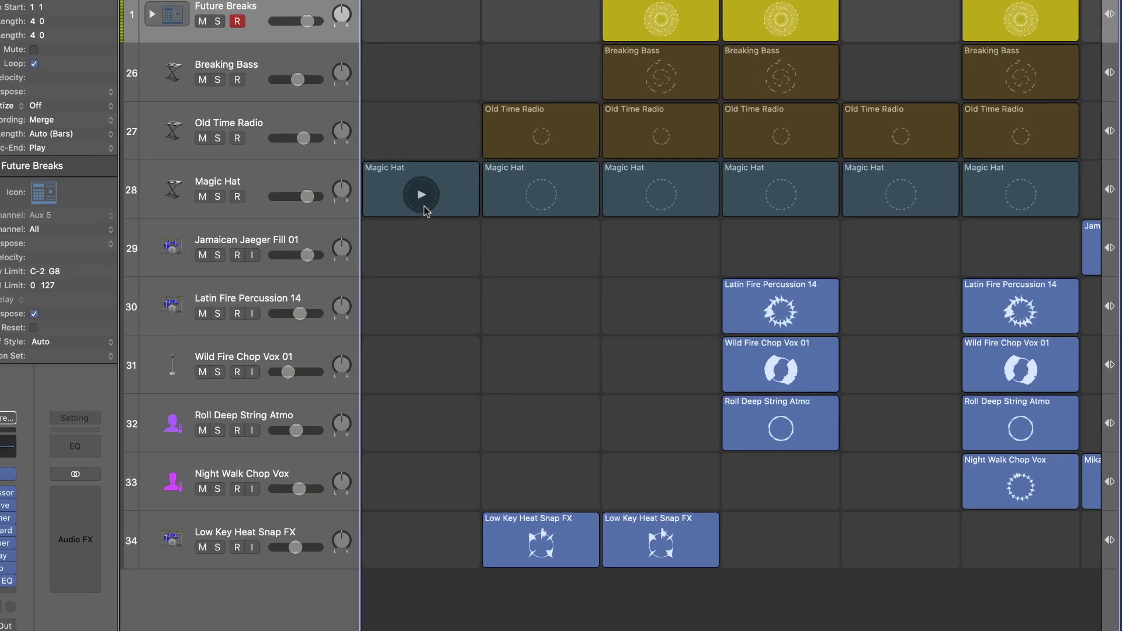
- Layer the scene 1 Magic Hat, scene 5 Old Time Radio and scene 4 Latin Fire Percussion 14 cells by triggering each one
left_click(443, 201)
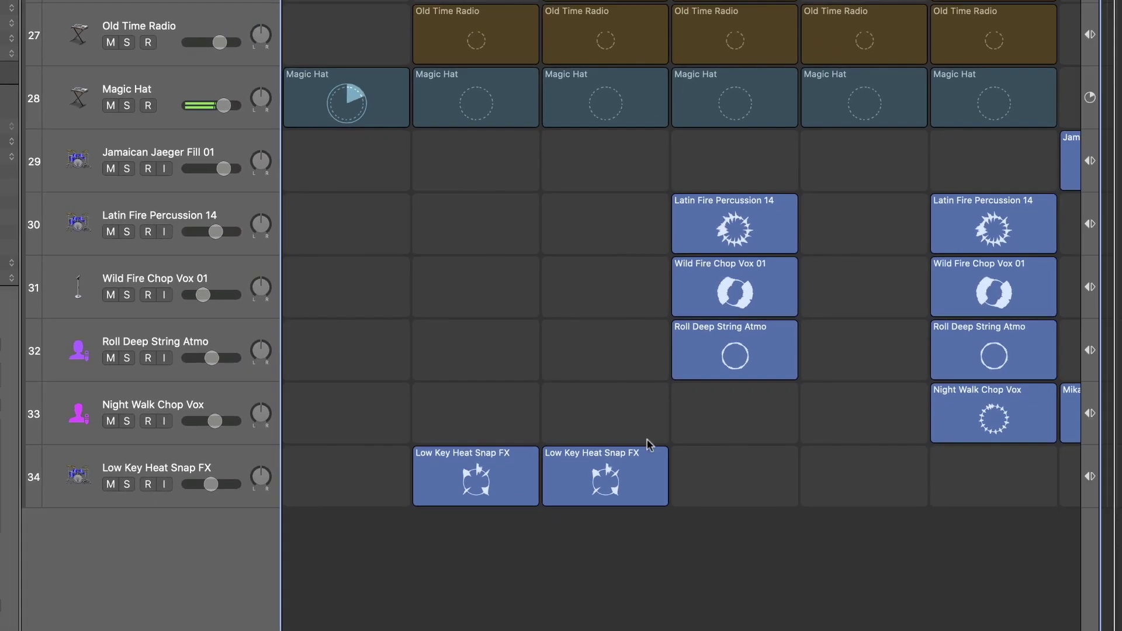
mouse_move(864, 40)
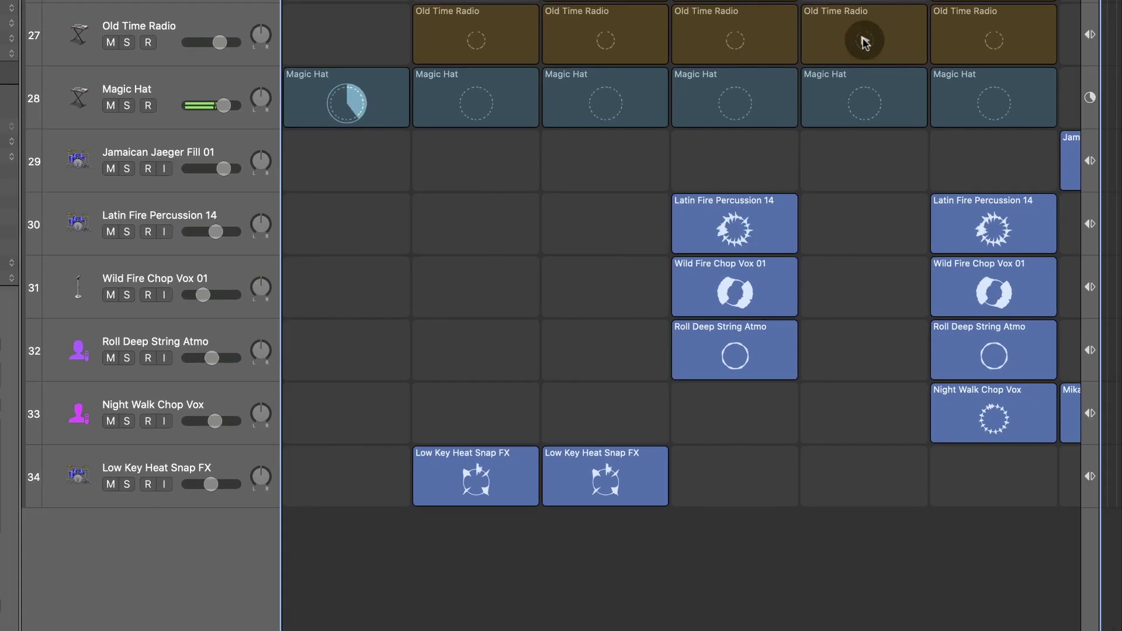
left_click(864, 41)
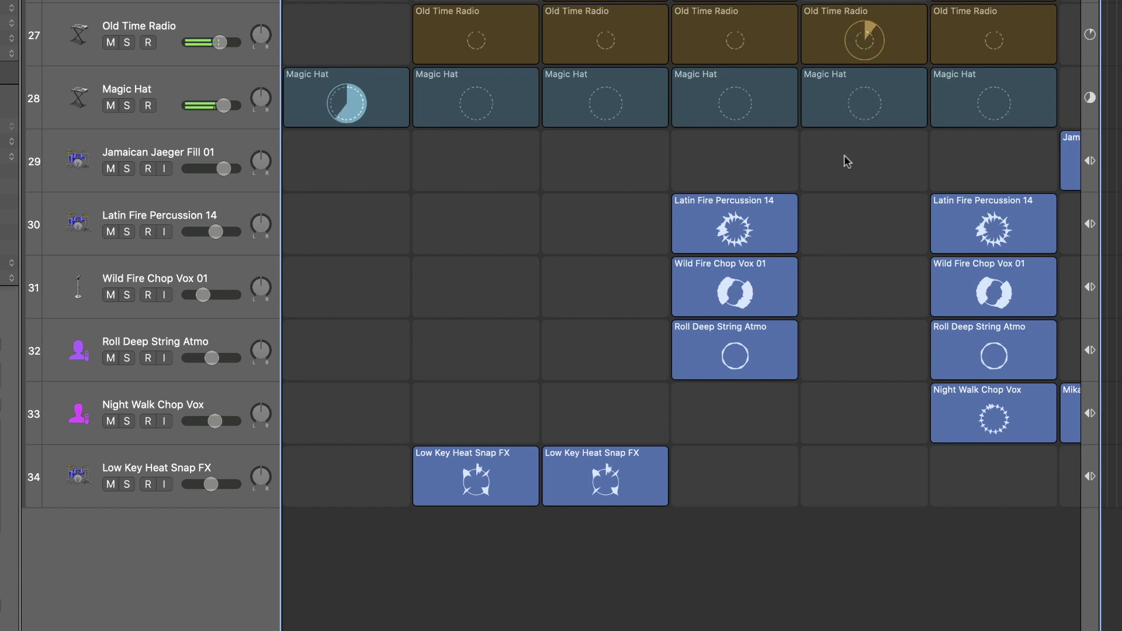
mouse_move(733, 230)
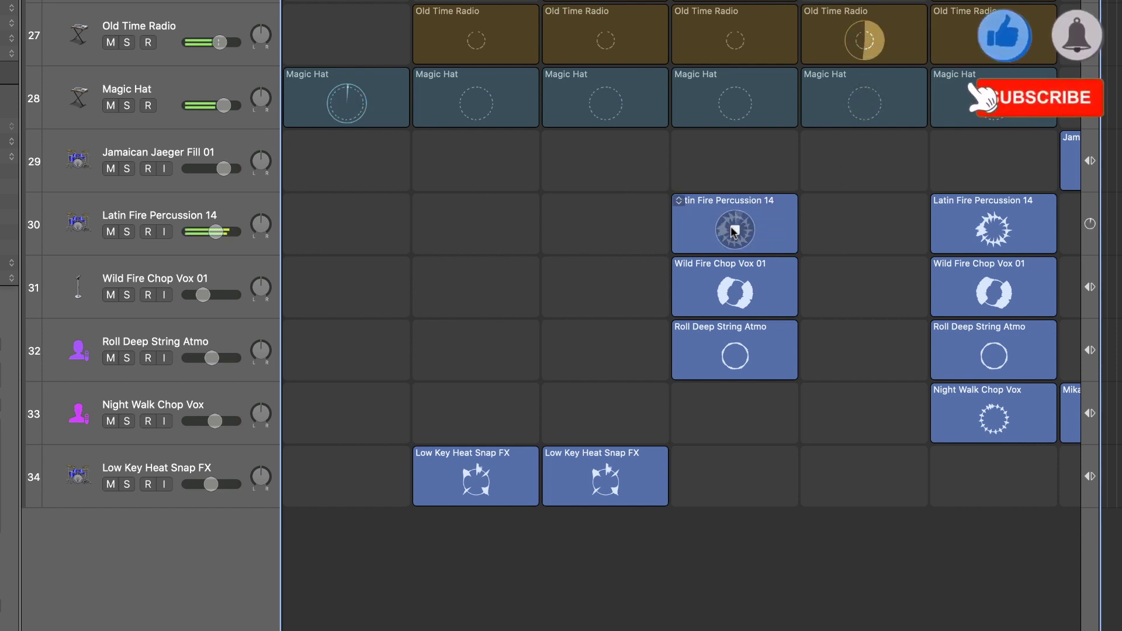
left_click(734, 231)
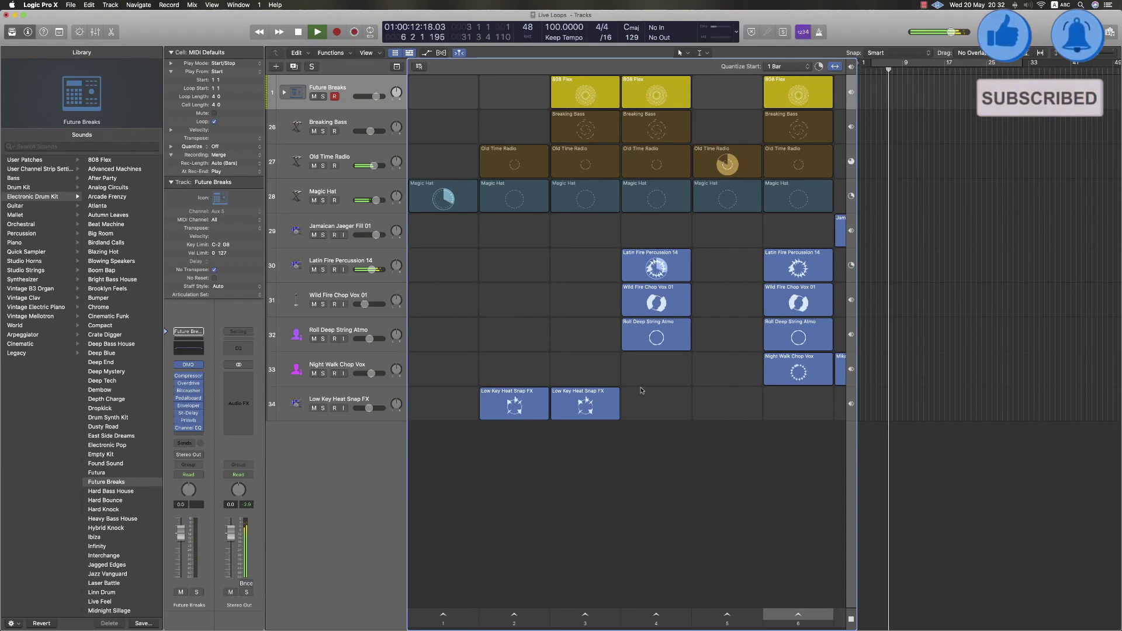
- Trigger scene 4 to play all of its cells together
mouse_move(746, 341)
scroll(662, 330, "right", 1)
scroll(657, 522, "right", 3)
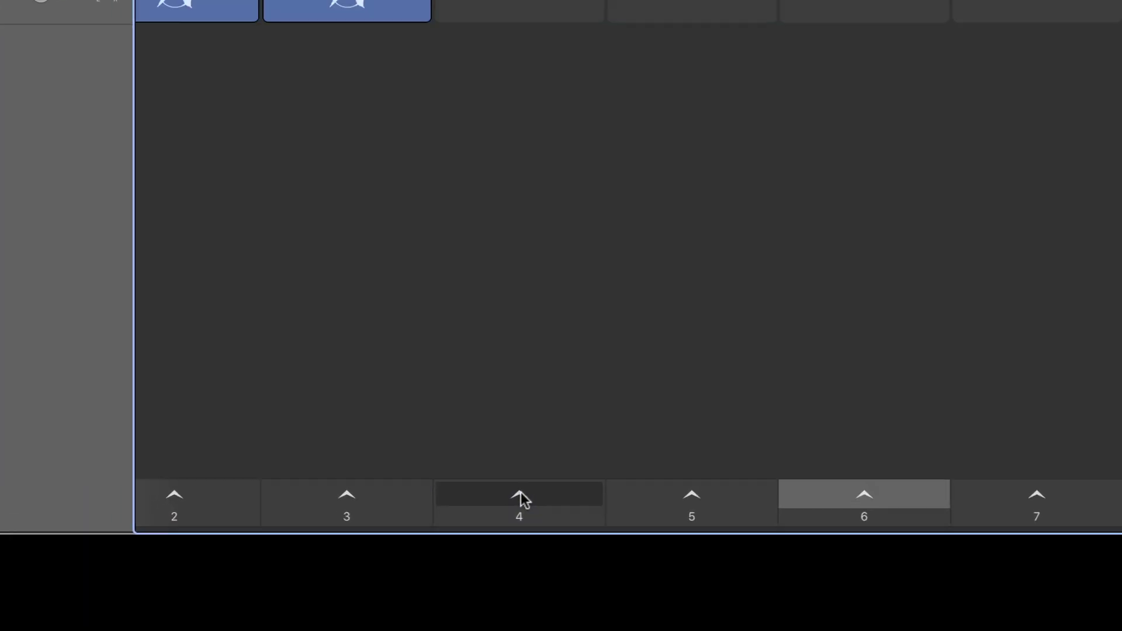
left_click(521, 495)
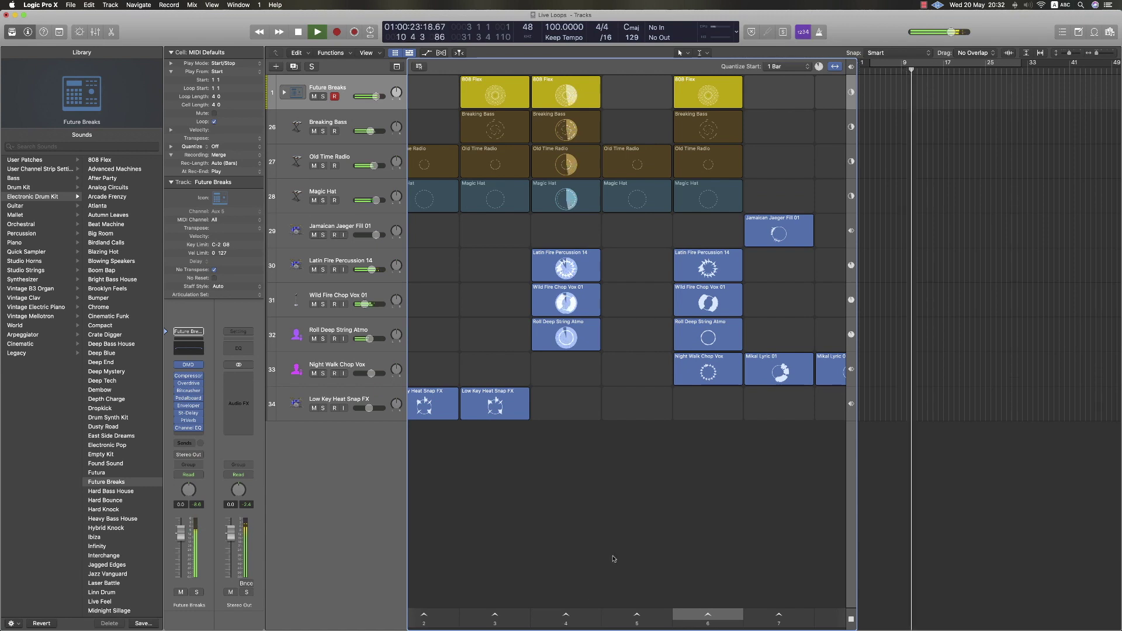
- Switch playback from scene 4 to scene 6 by triggering the whole scene
scroll(612, 562, "right", 3)
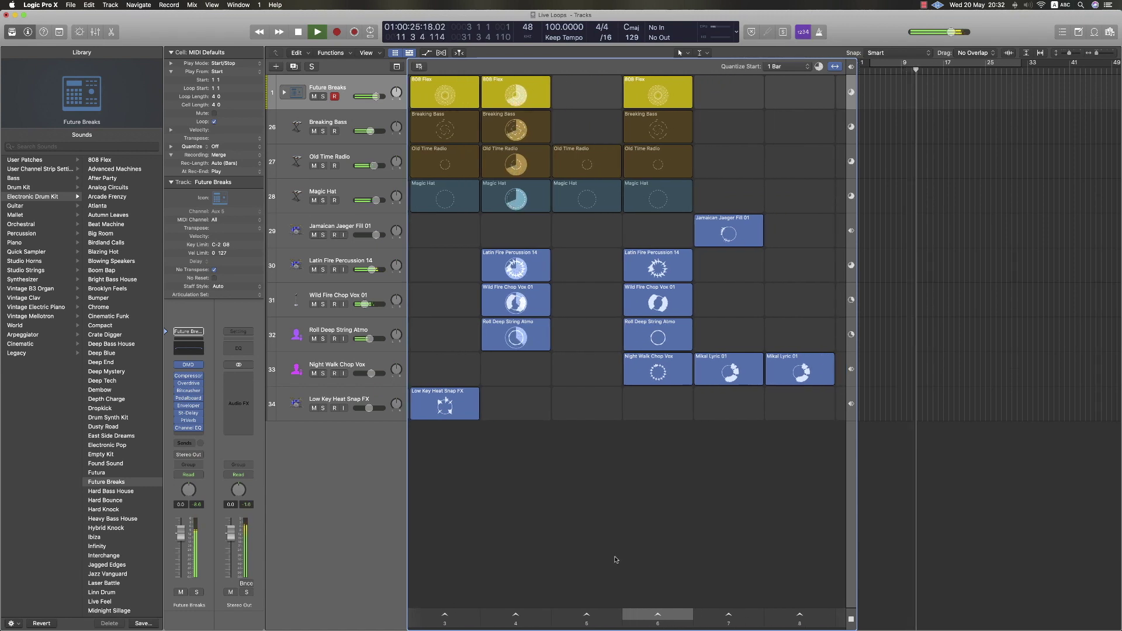
scroll(614, 560, "right", 2)
left_click(750, 620)
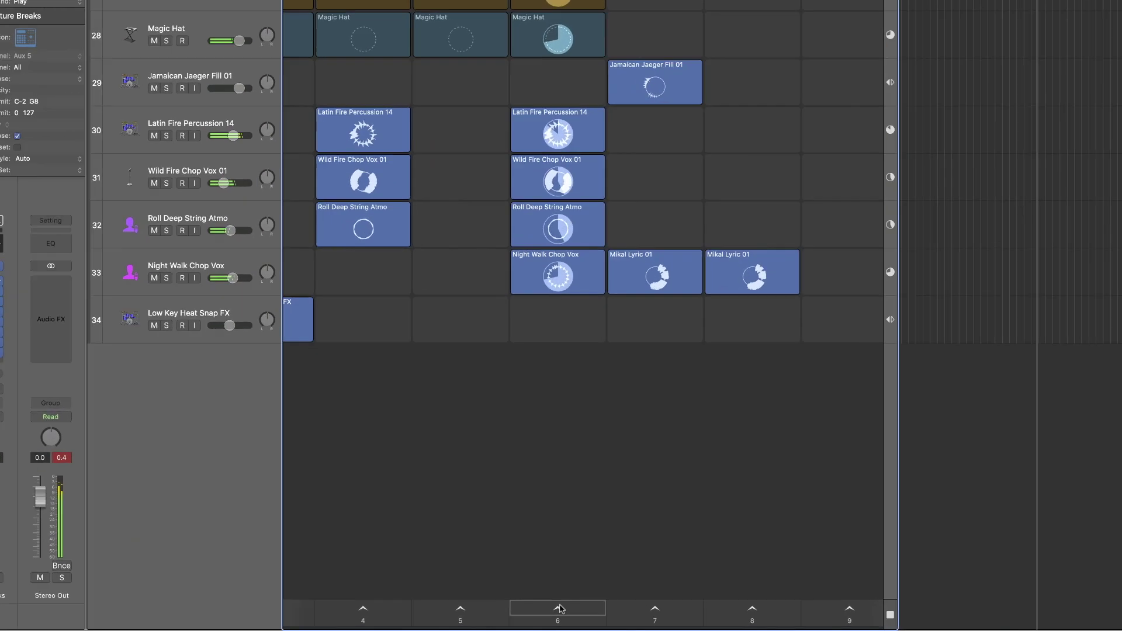
left_click(559, 608)
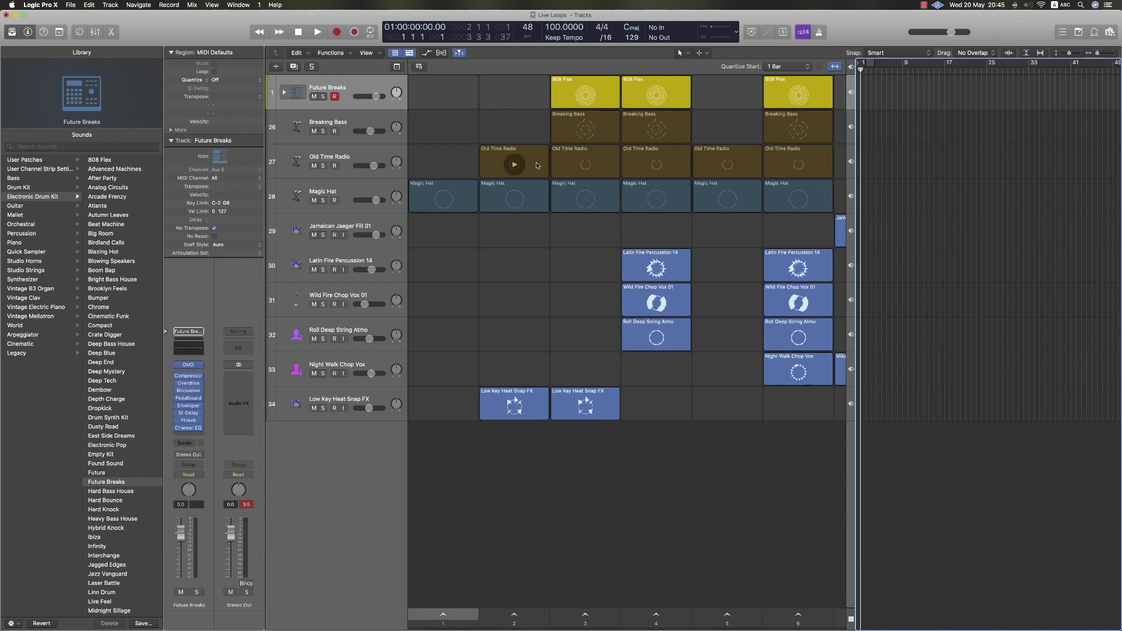
- Play only the scene 1 Magic Hat cell and stop playback
left_click(444, 200)
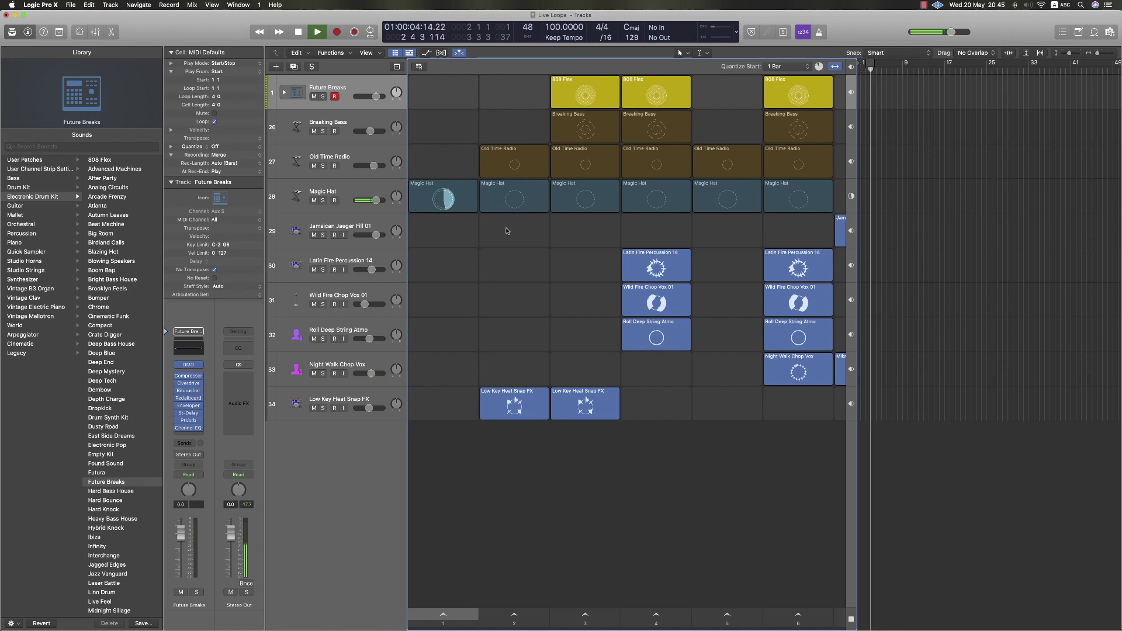
left_click(444, 200)
key("space")
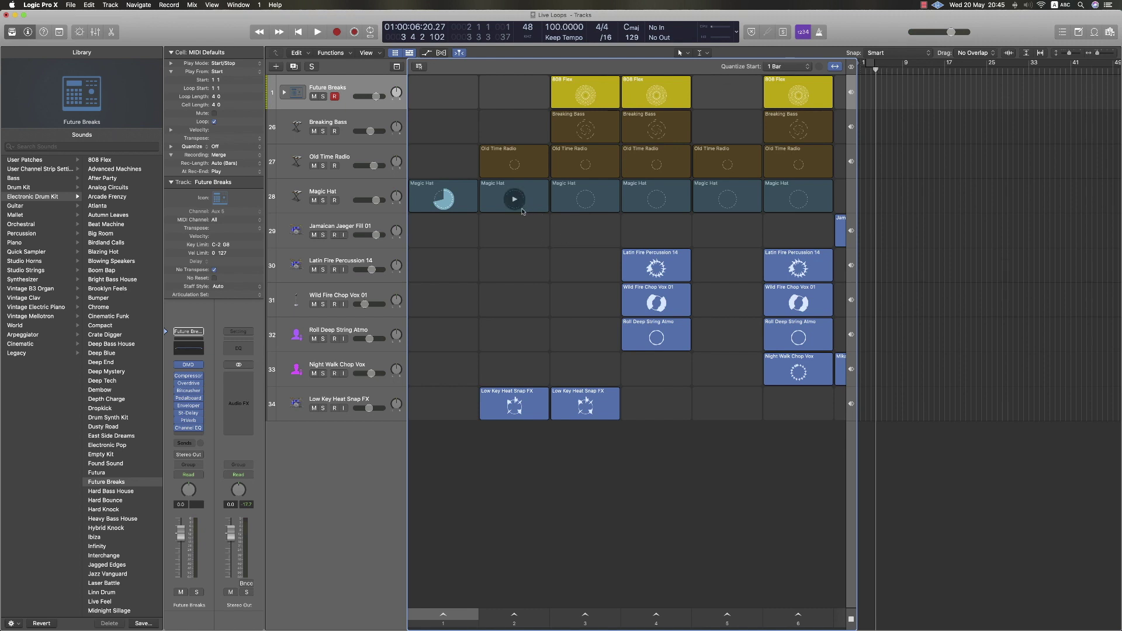
- Play the scene 1 Magic Hat cell and stop all cells from the grid
left_click(444, 617)
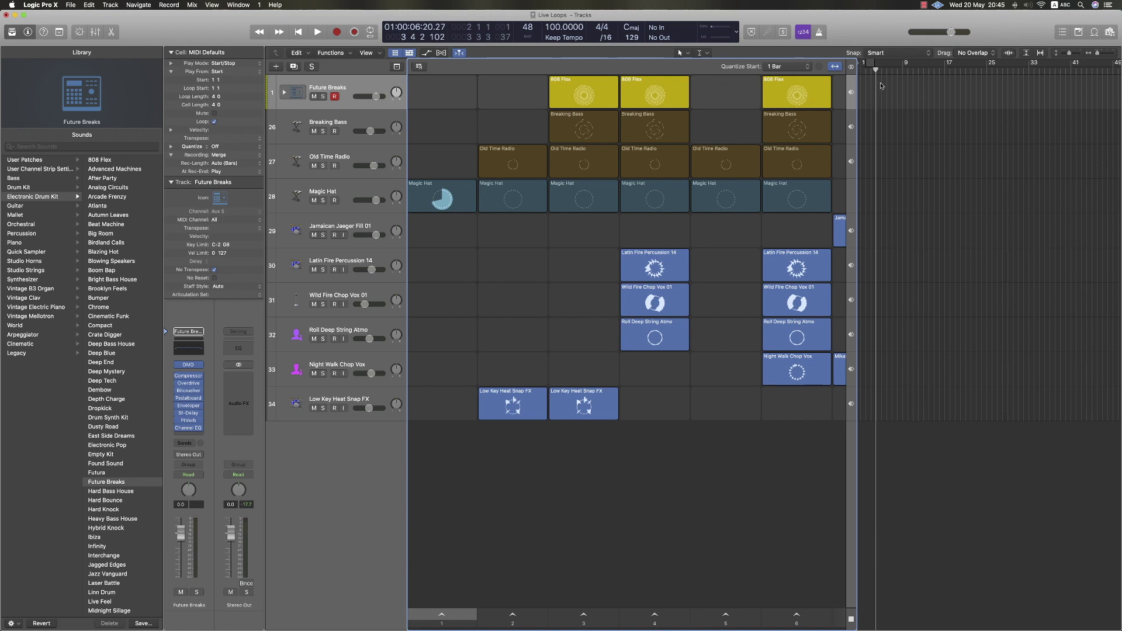
left_click(443, 198)
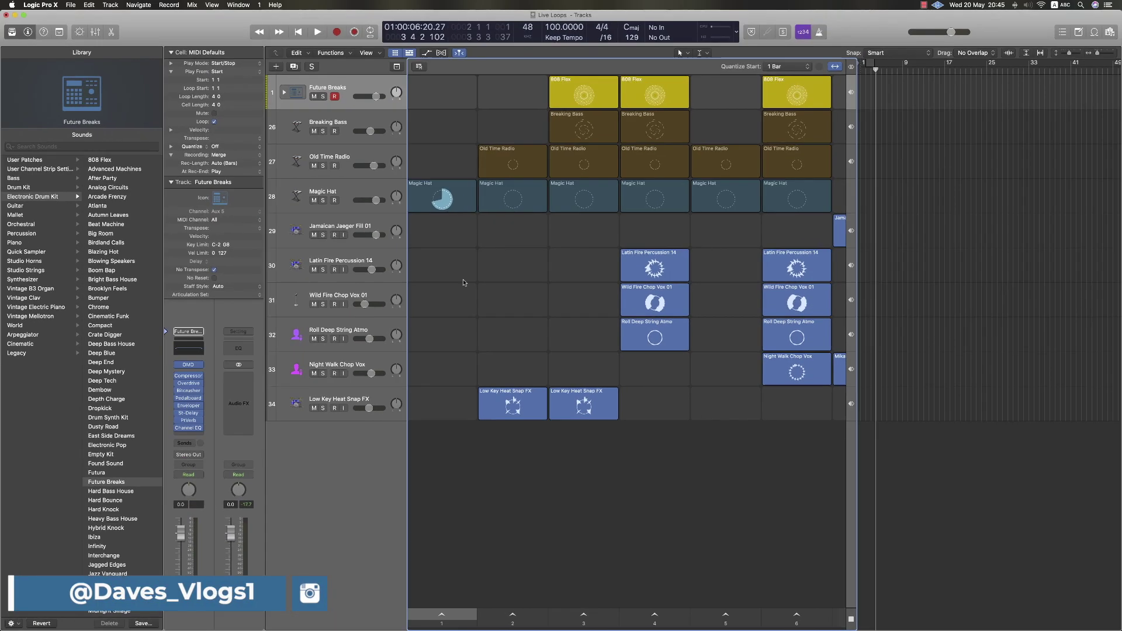
left_click(452, 193)
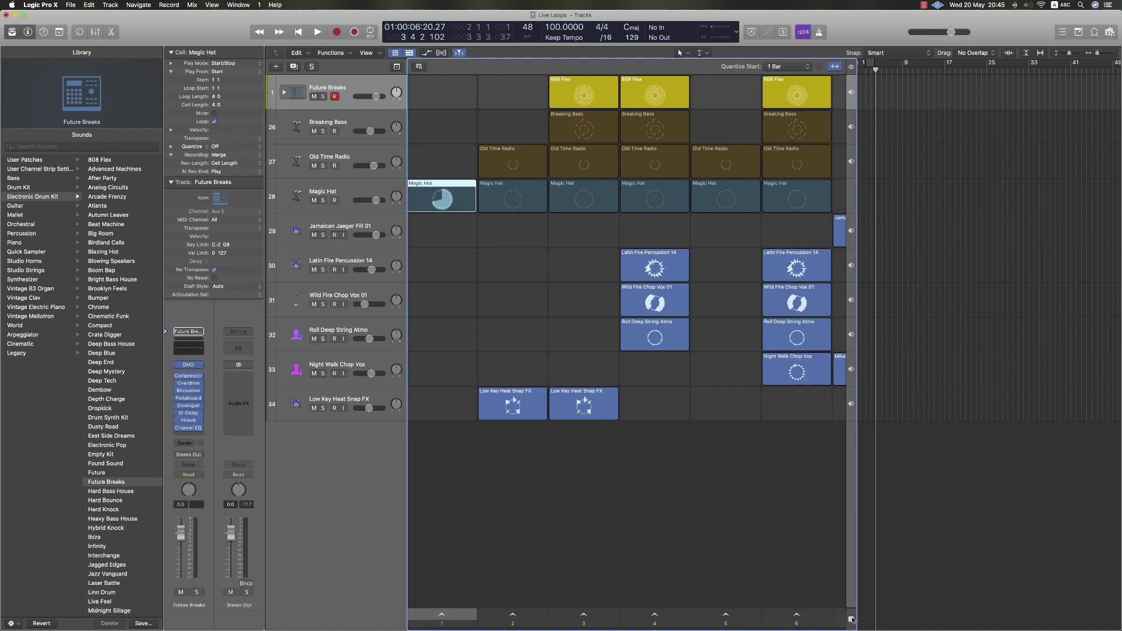
left_click(442, 199)
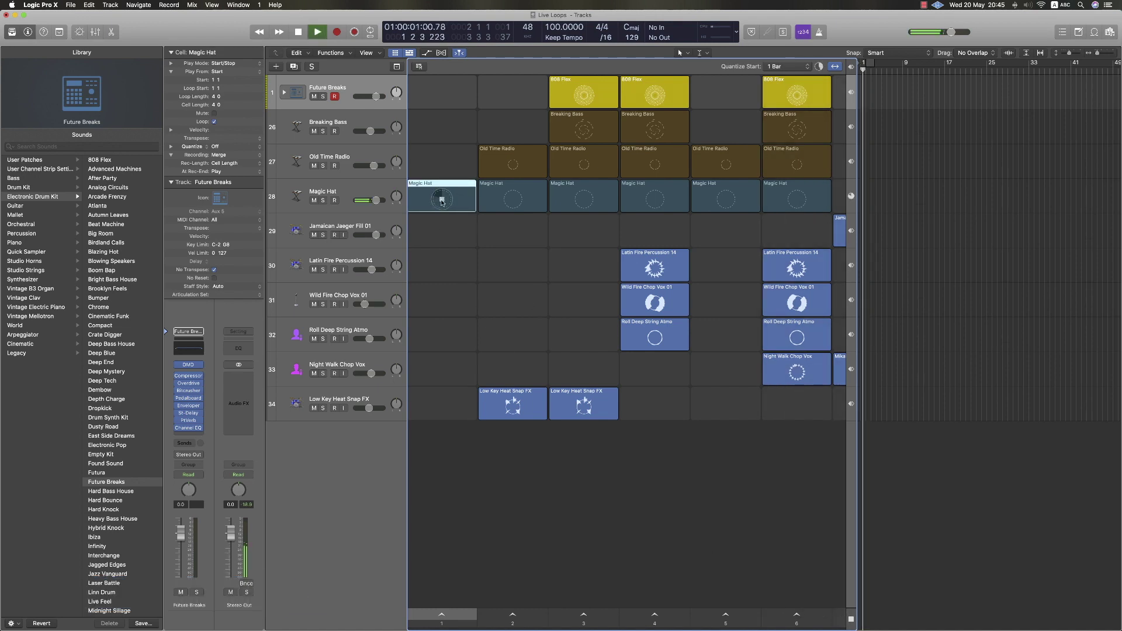
left_click(442, 193)
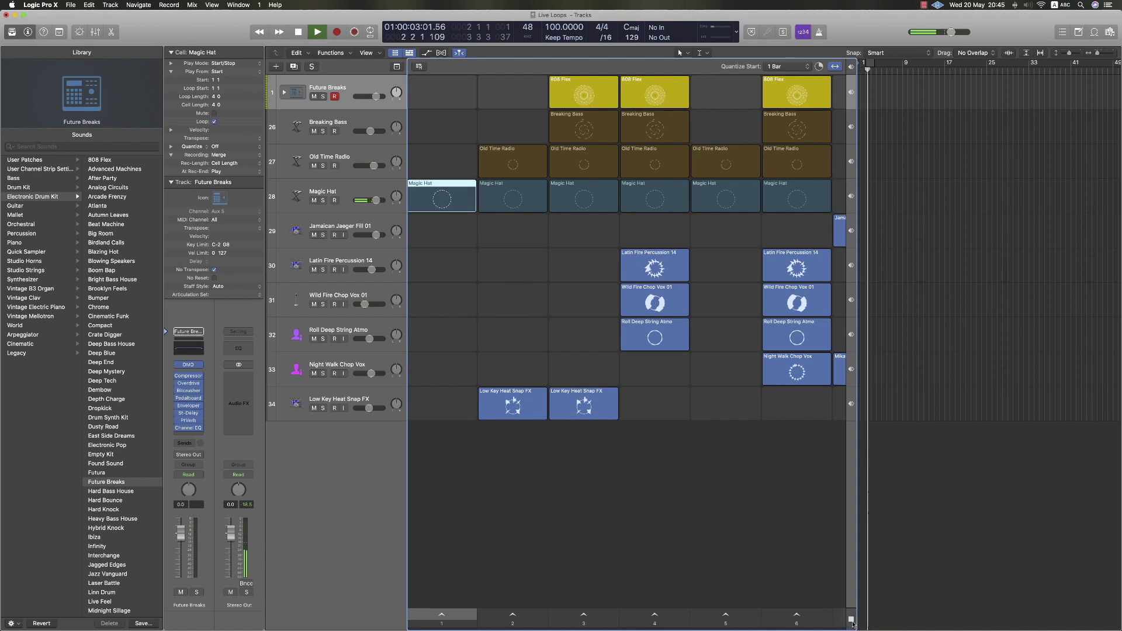
left_click(441, 201)
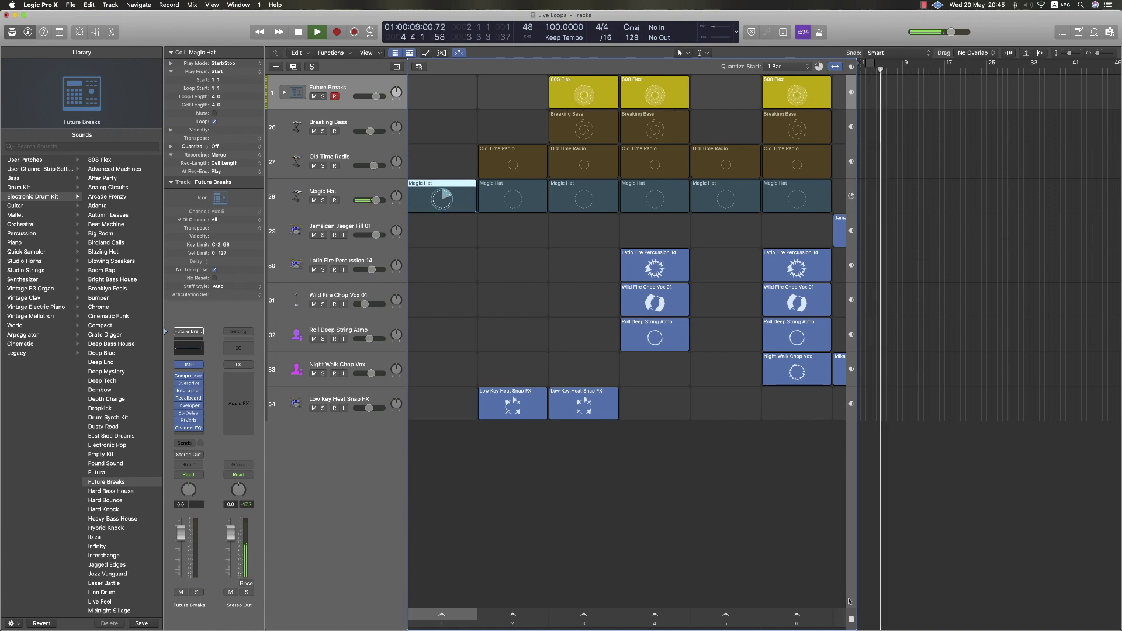
left_click(849, 619)
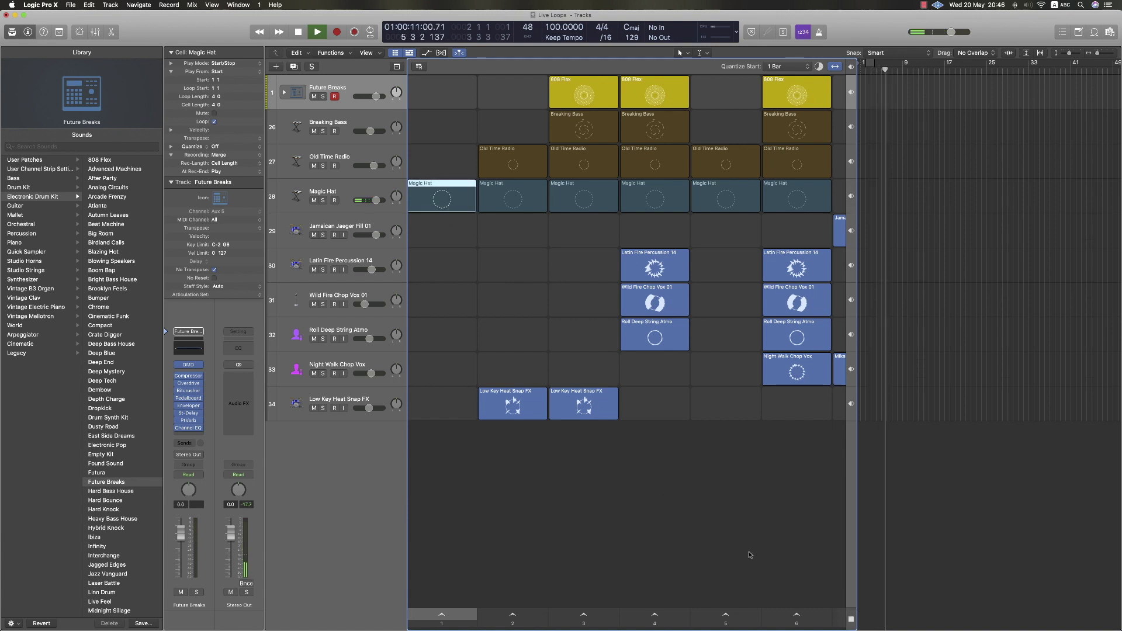
- Retrigger the scene 1 Magic Hat cell, stop all cells again and end the playback
left_click(447, 201)
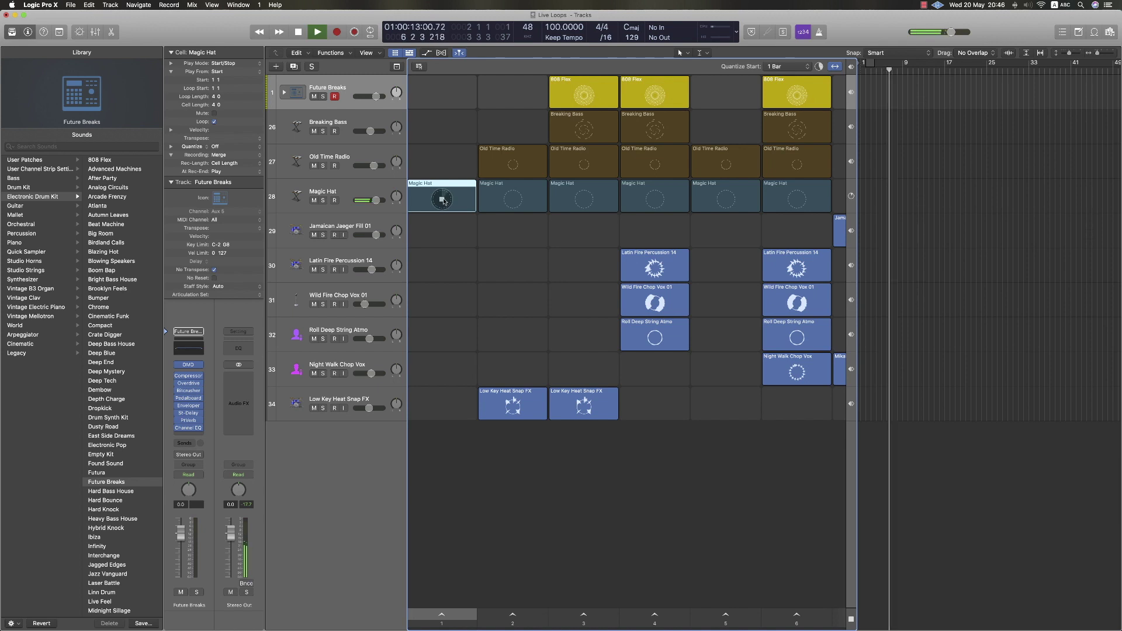
left_click(851, 618)
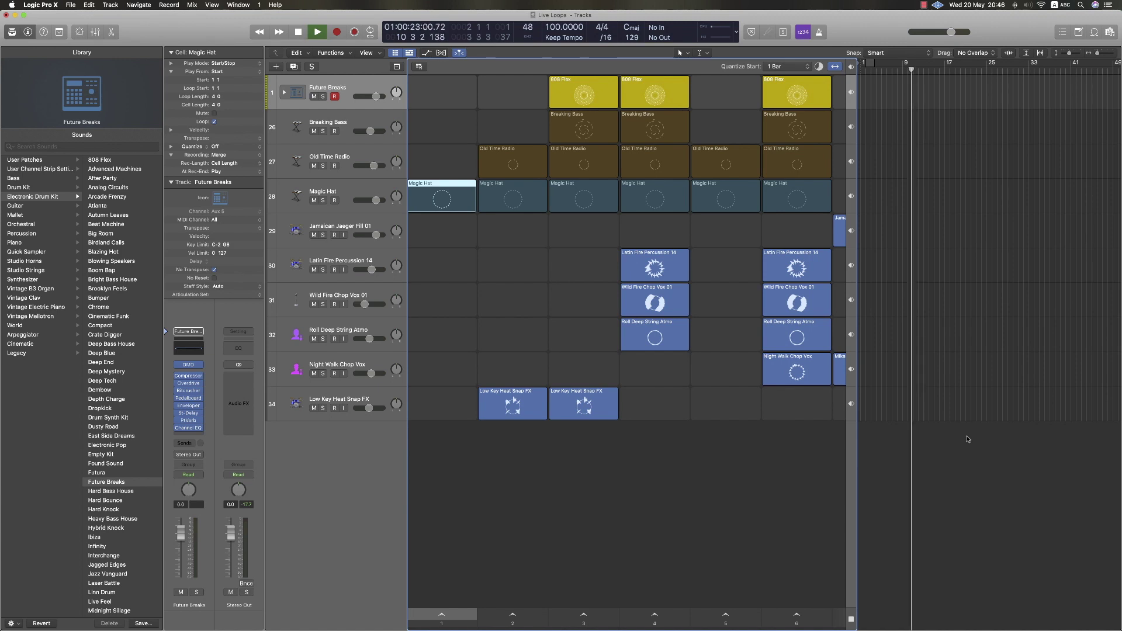
key("space")
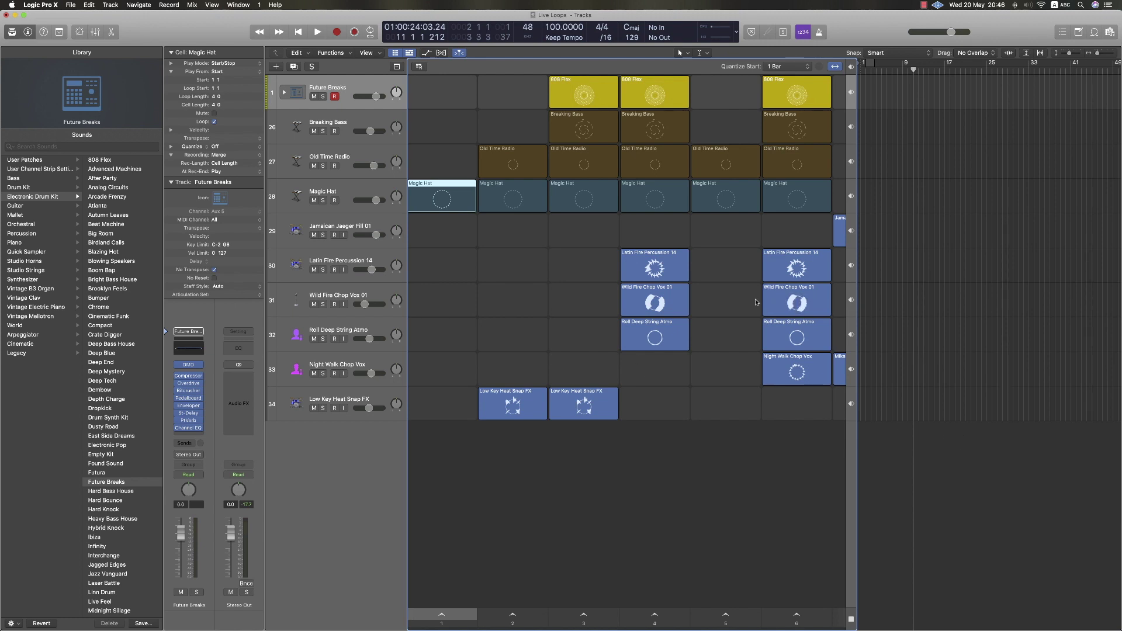
- Return the playhead to the project start and enable performance recording for the Live Loops grid
left_click(903, 69)
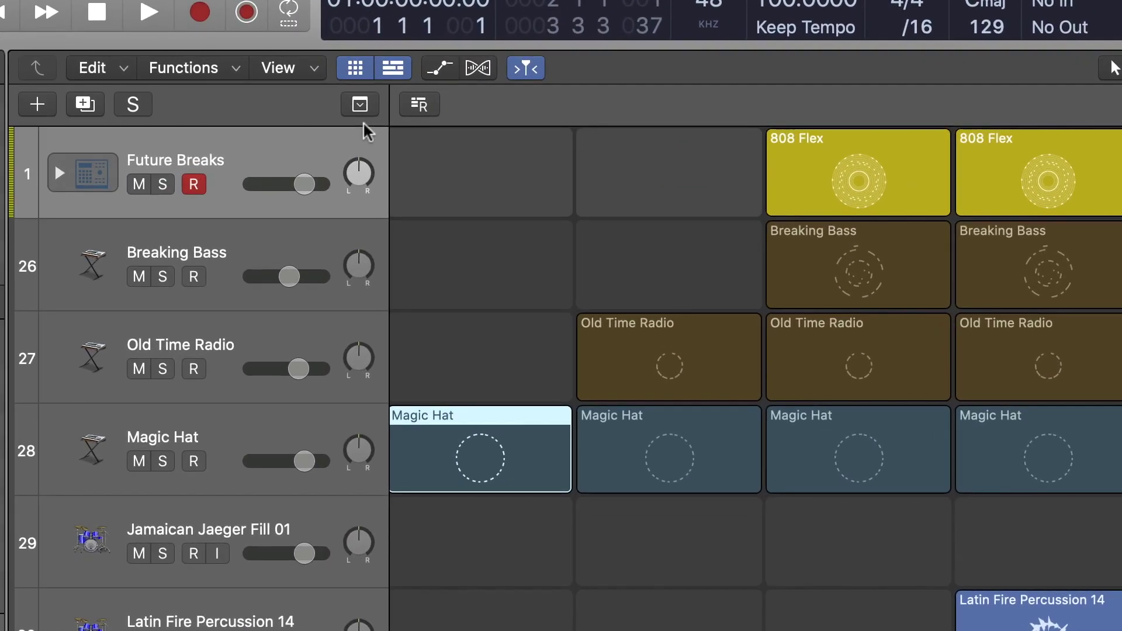
mouse_move(425, 80)
left_click(423, 113)
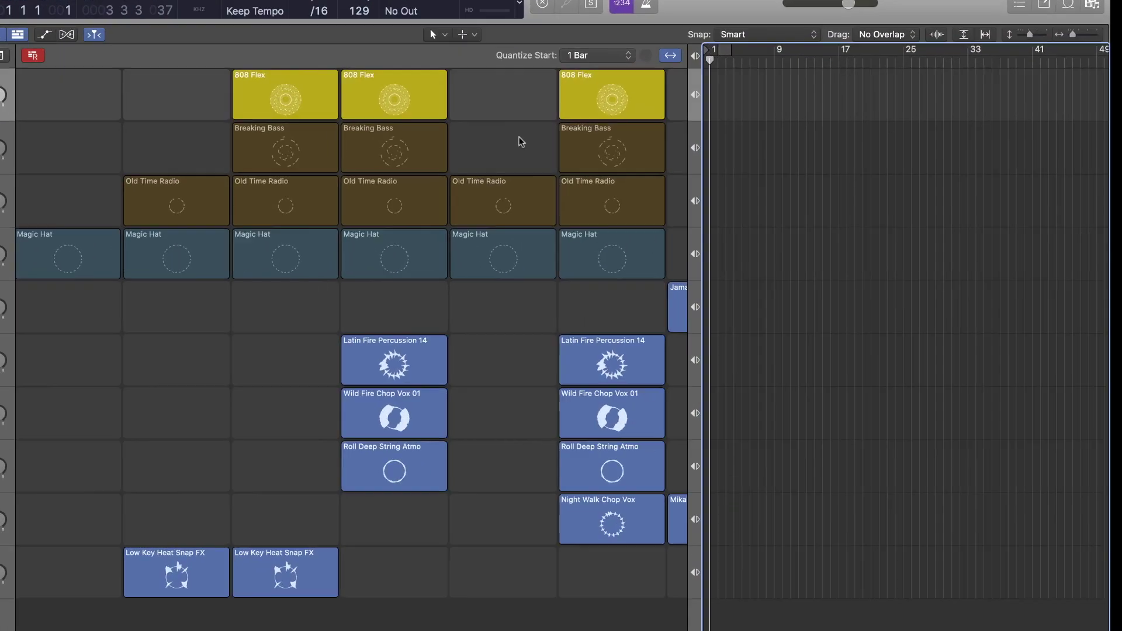
left_click(745, 123)
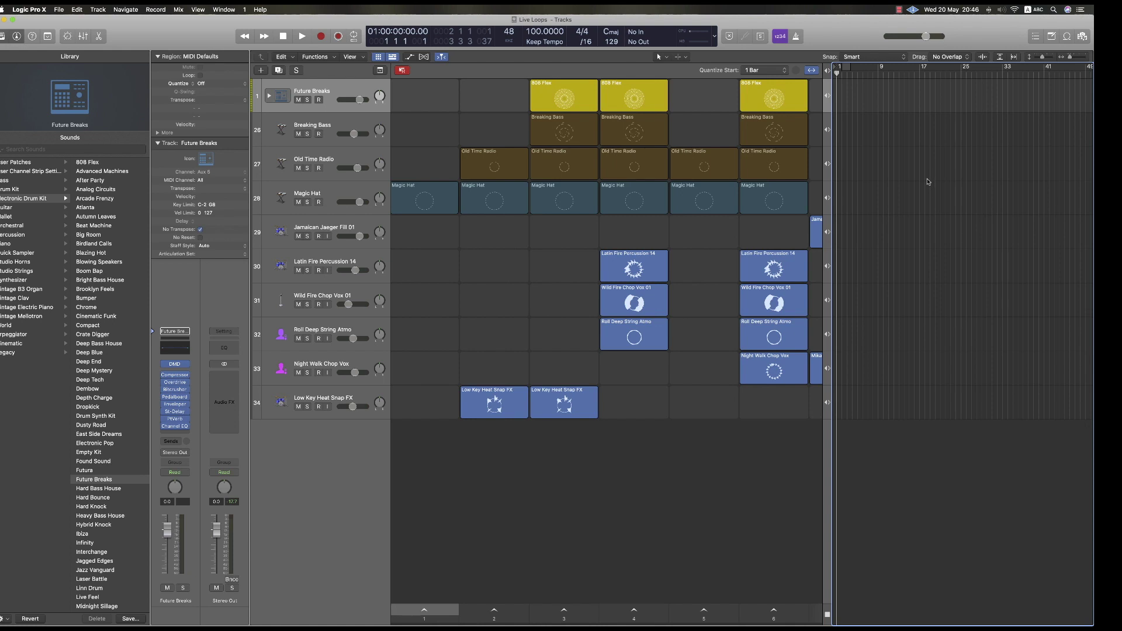
- Start recording and layer the scene 1 Magic Hat, scene 5 Old Time Radio and scene 4 Latin Fire Percussion 14 cells
left_click(322, 36)
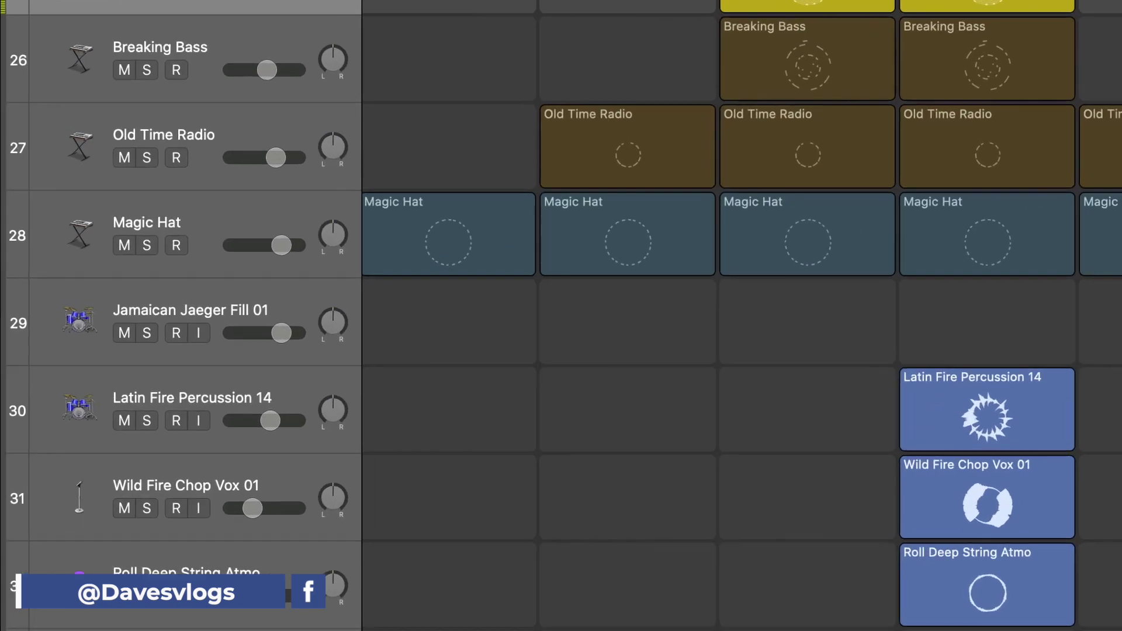
left_click(456, 245)
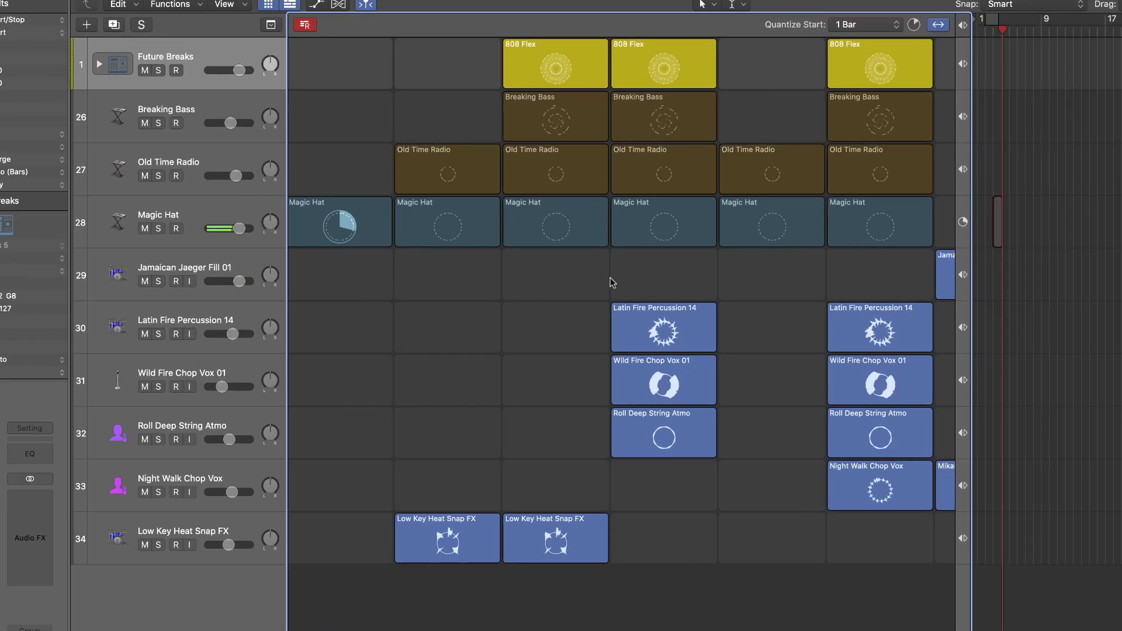
mouse_move(712, 171)
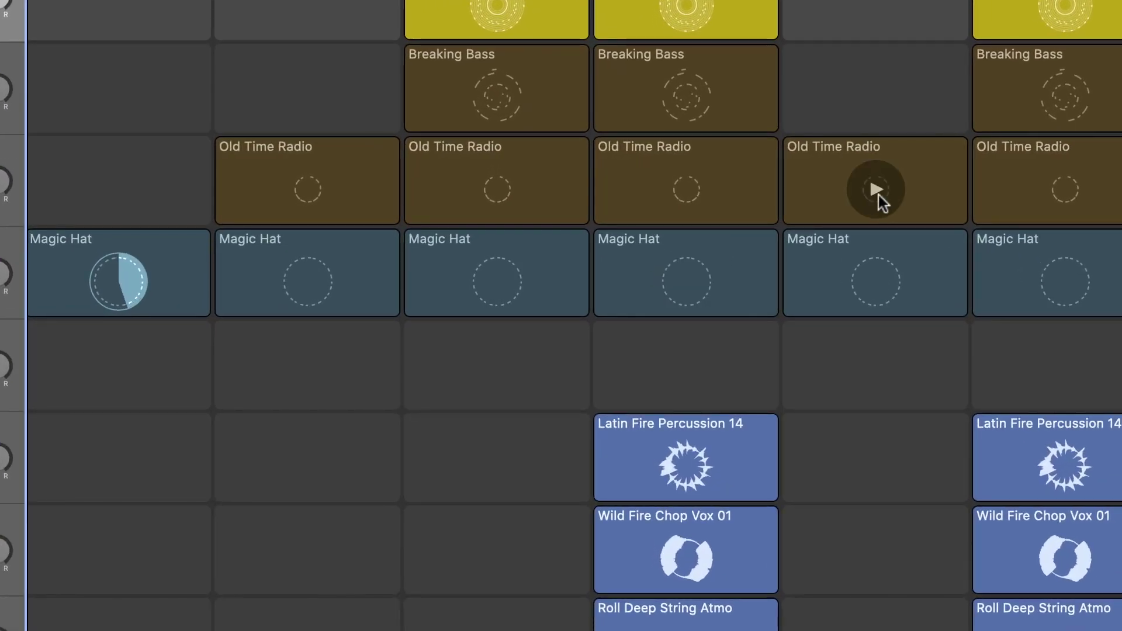
mouse_move(708, 440)
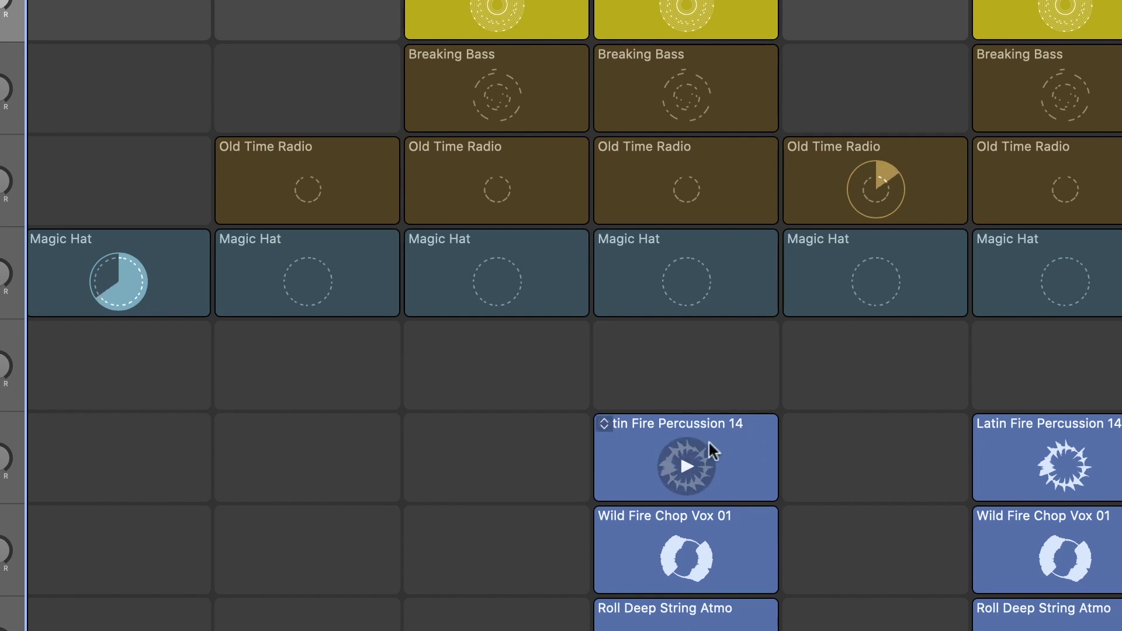
left_click(685, 461)
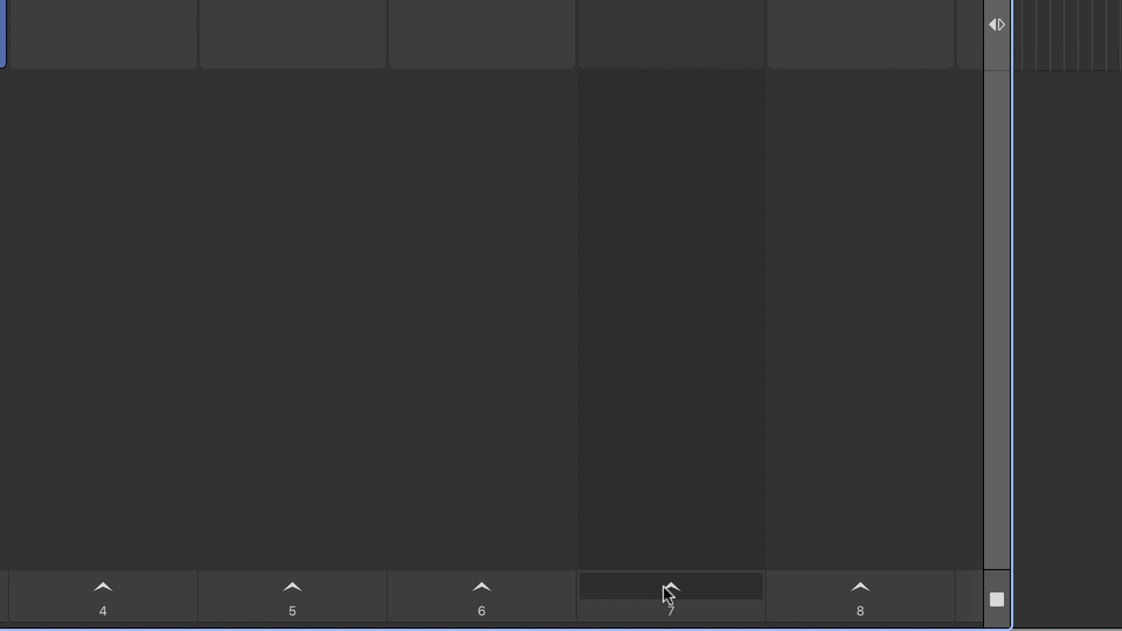
- Record scene changes by triggering scene 6 and scene 8, and stop all cells and the recording
left_click(485, 591)
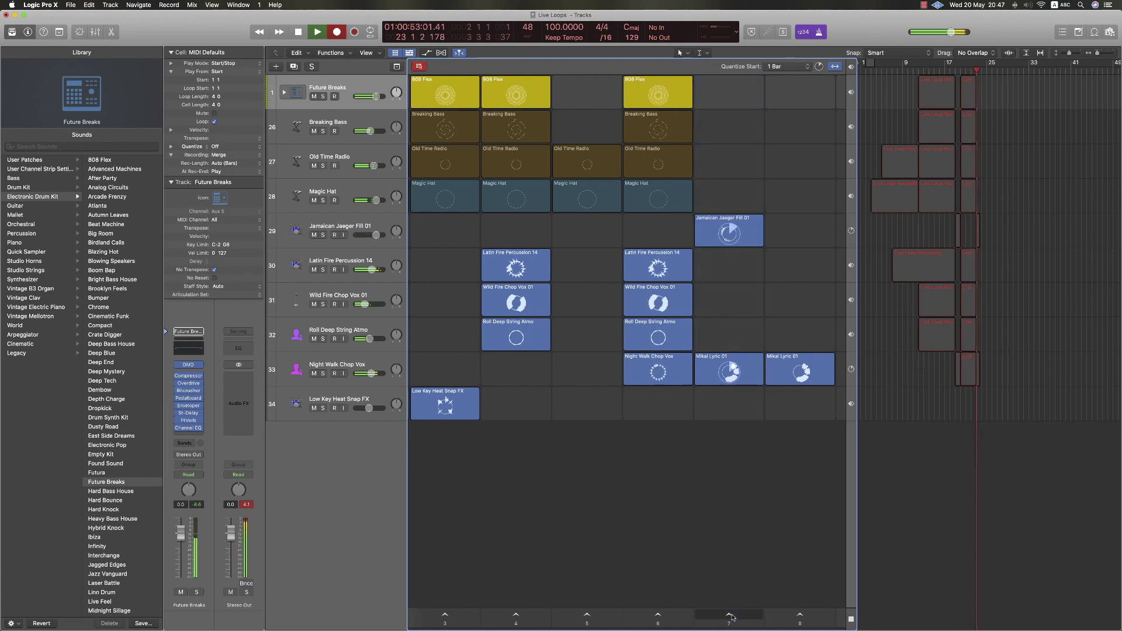
left_click(659, 616)
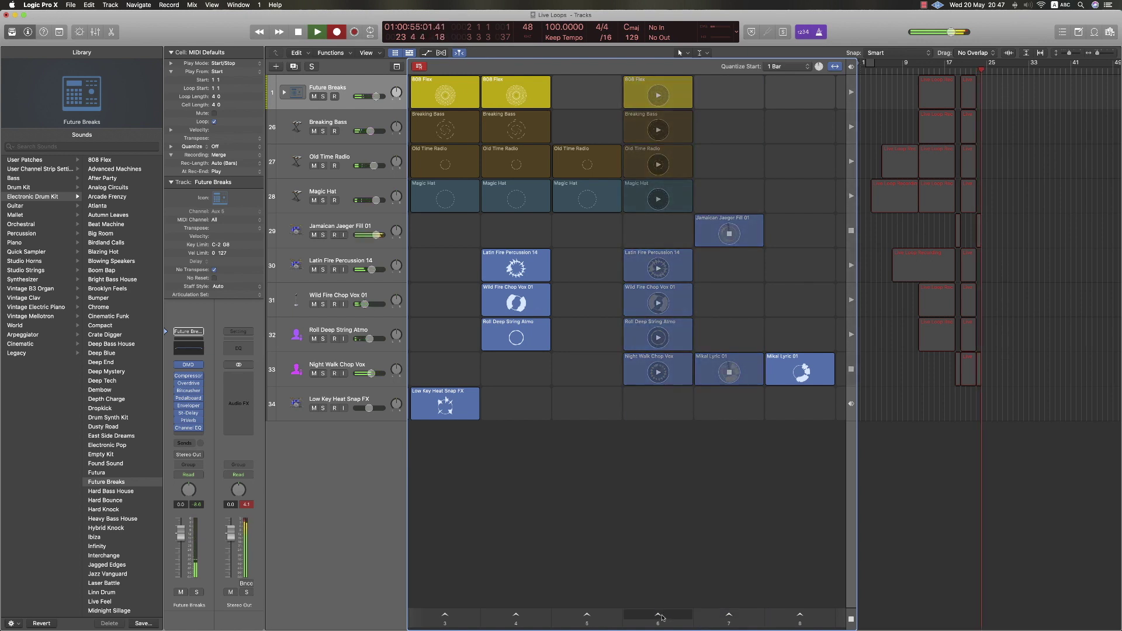
left_click(801, 616)
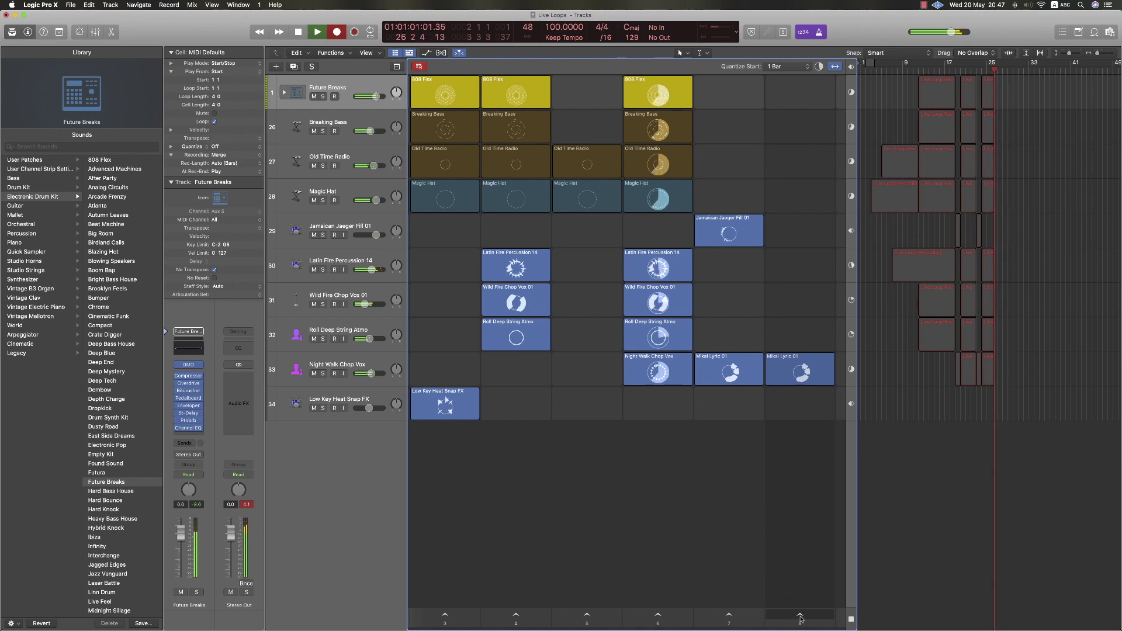
left_click(851, 619)
key("space")
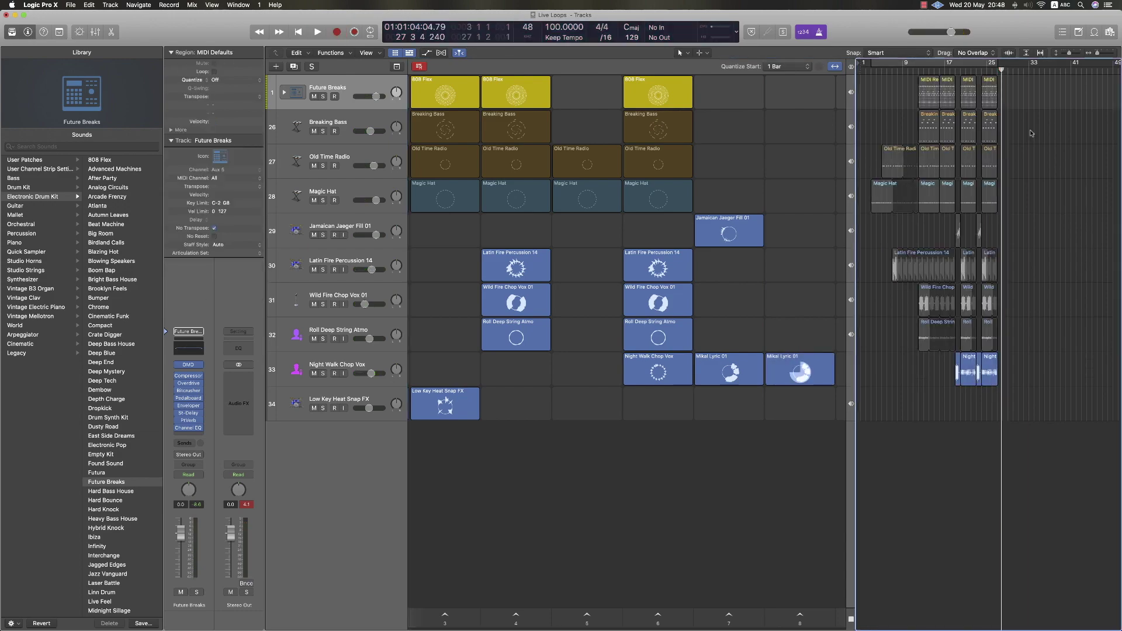
- Zoom in horizontally on the recorded regions and switch all tracks from Live Loops to Tracks area playback
key("super+Right")
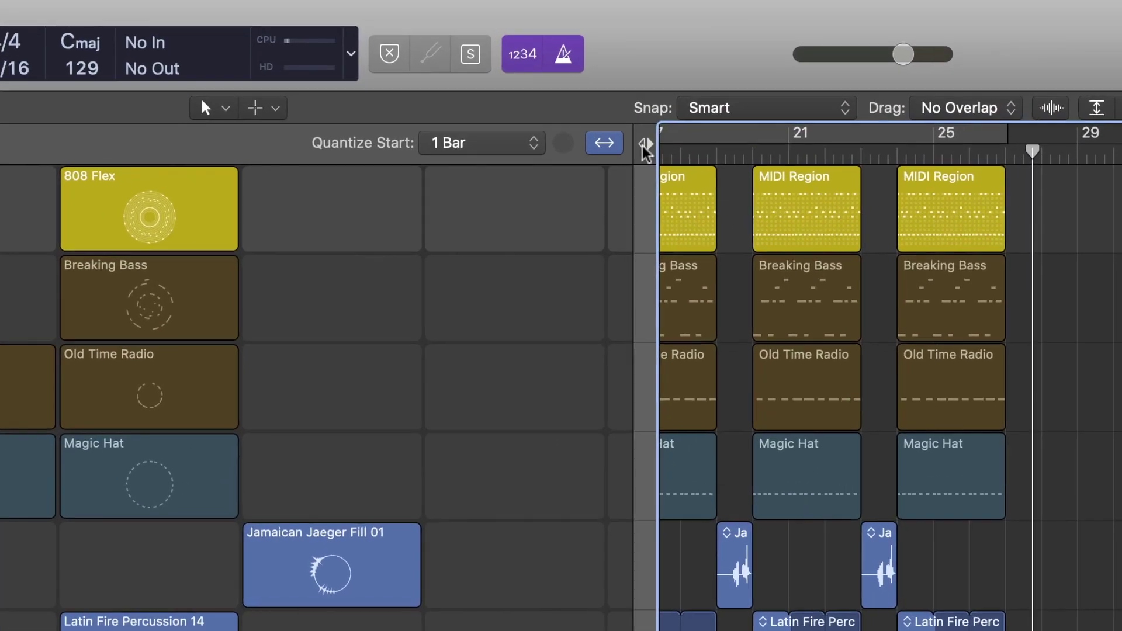
left_click(853, 68)
left_click(637, 149)
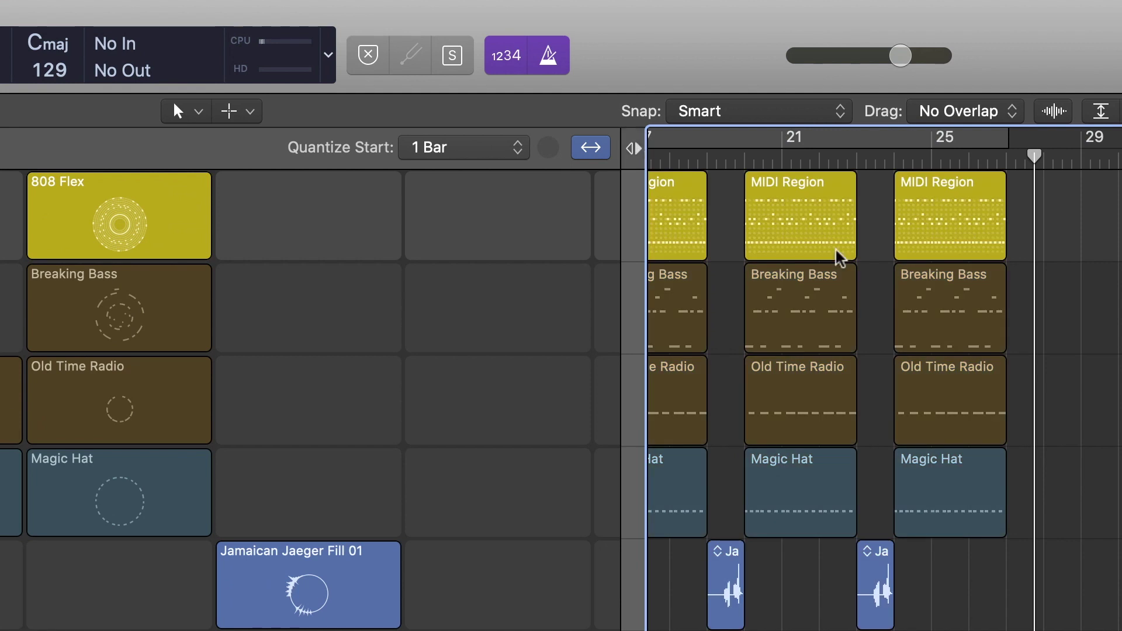
scroll(792, 298, "right", 4)
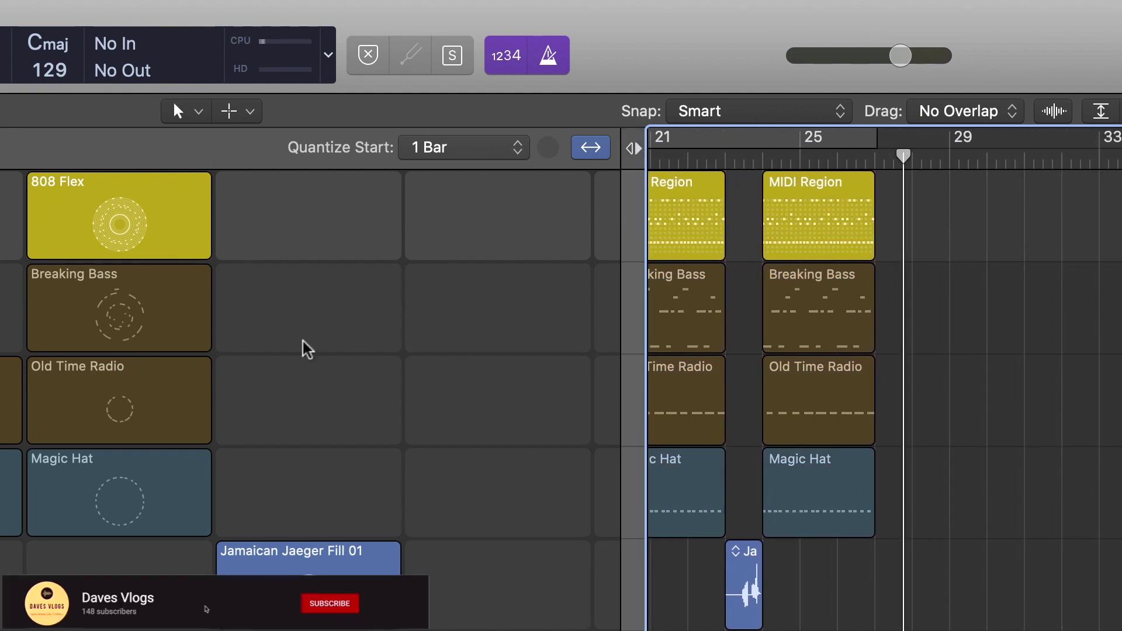
- Play the recorded arrangement from the project start, review its regions along the timeline and stop playback
key("Return")
key("space")
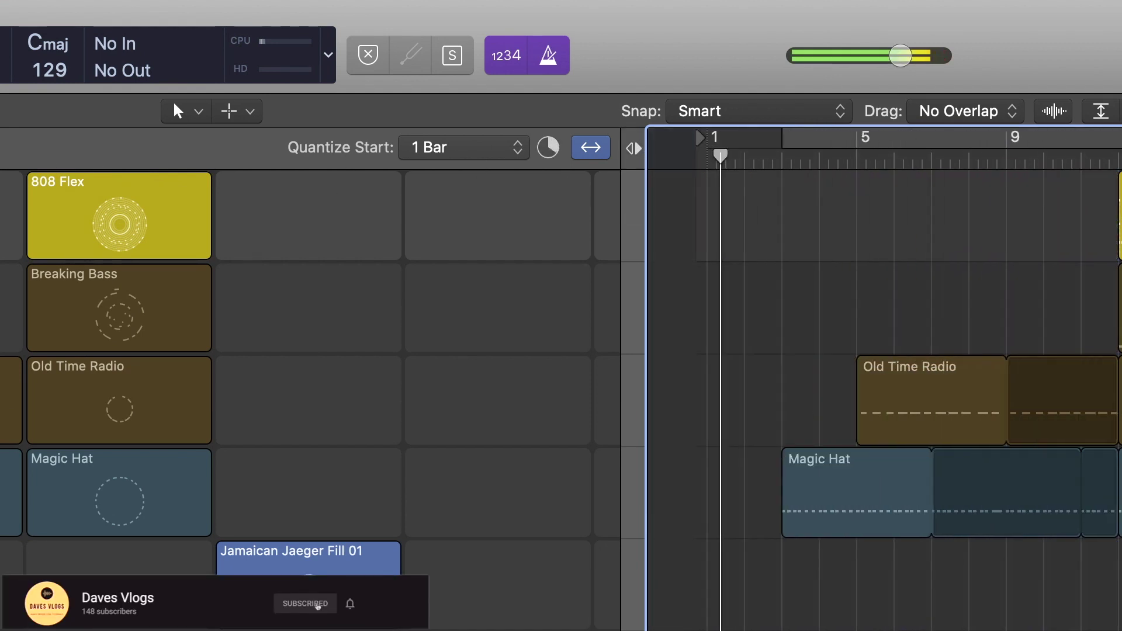
left_click(733, 165)
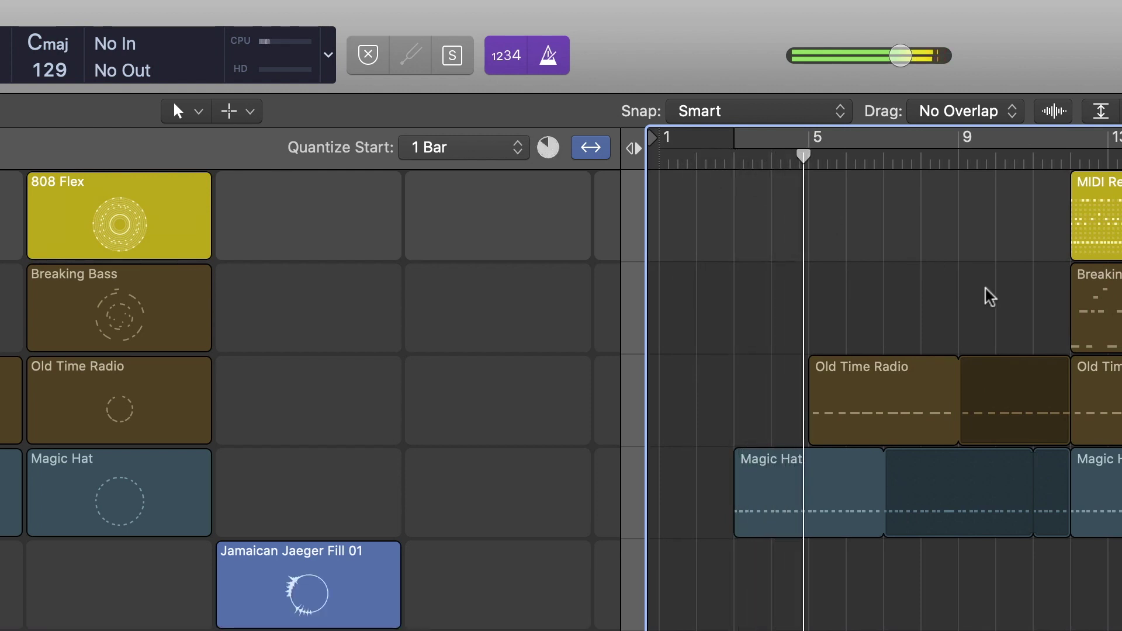
scroll(975, 295, "right", 5)
scroll(975, 295, "right", 2)
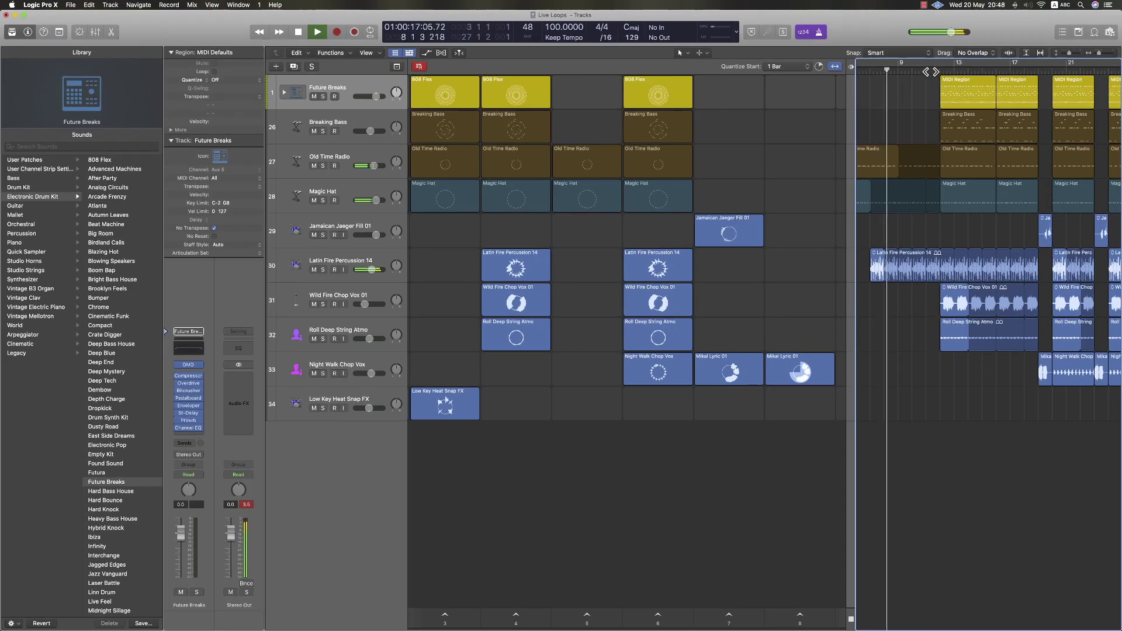
key("ctrl+period")
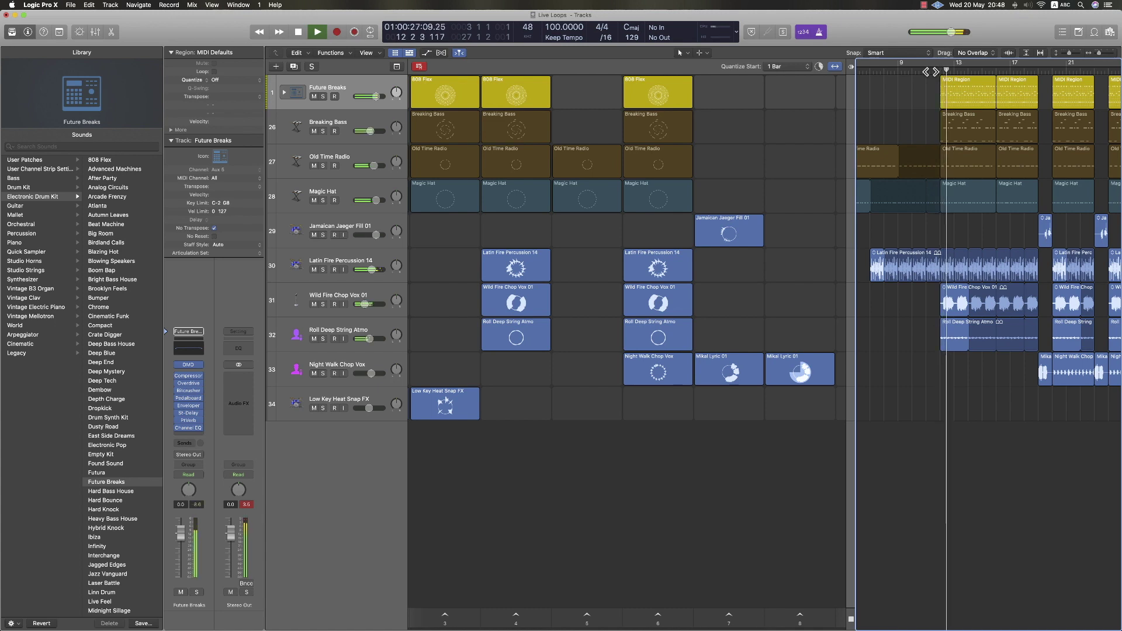
scroll(988, 350, "right", 10)
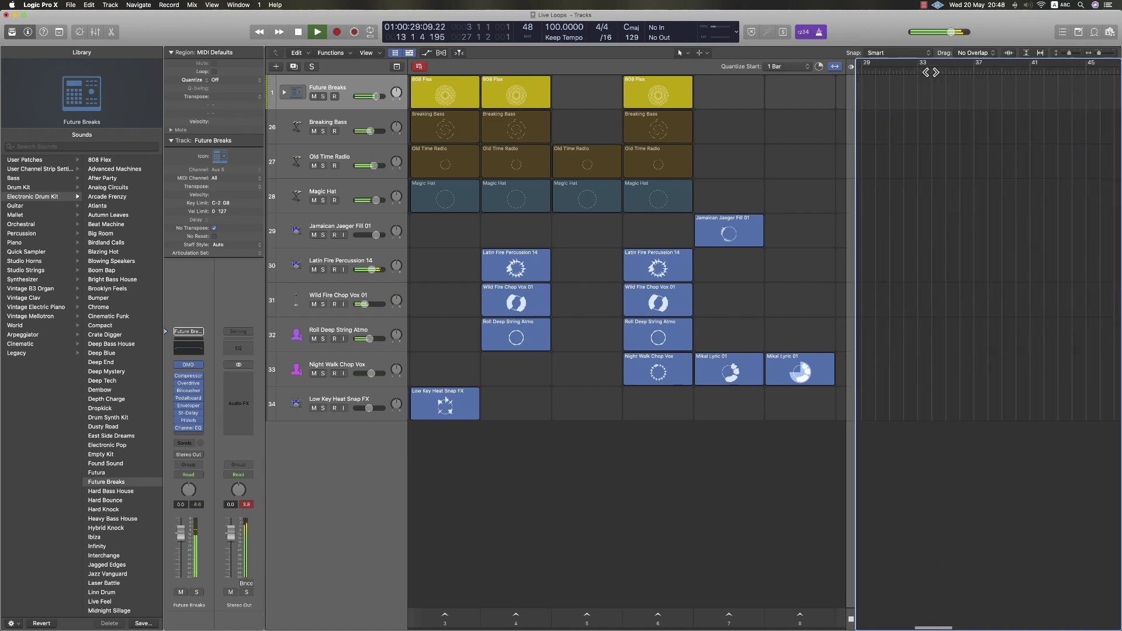
scroll(929, 72, "left", 10)
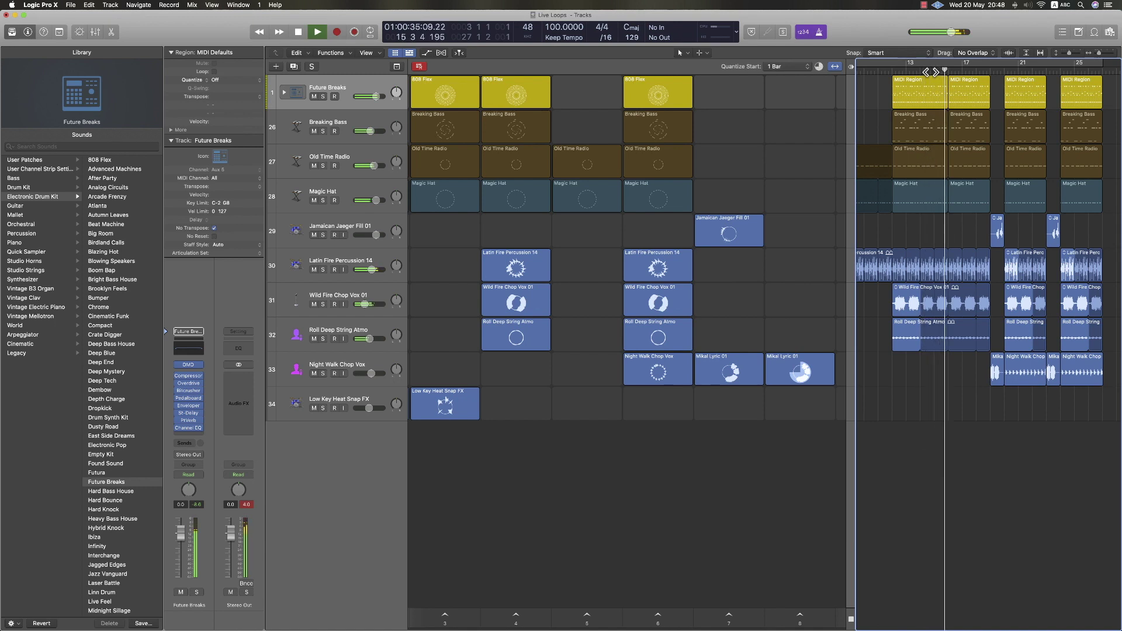
key("space")
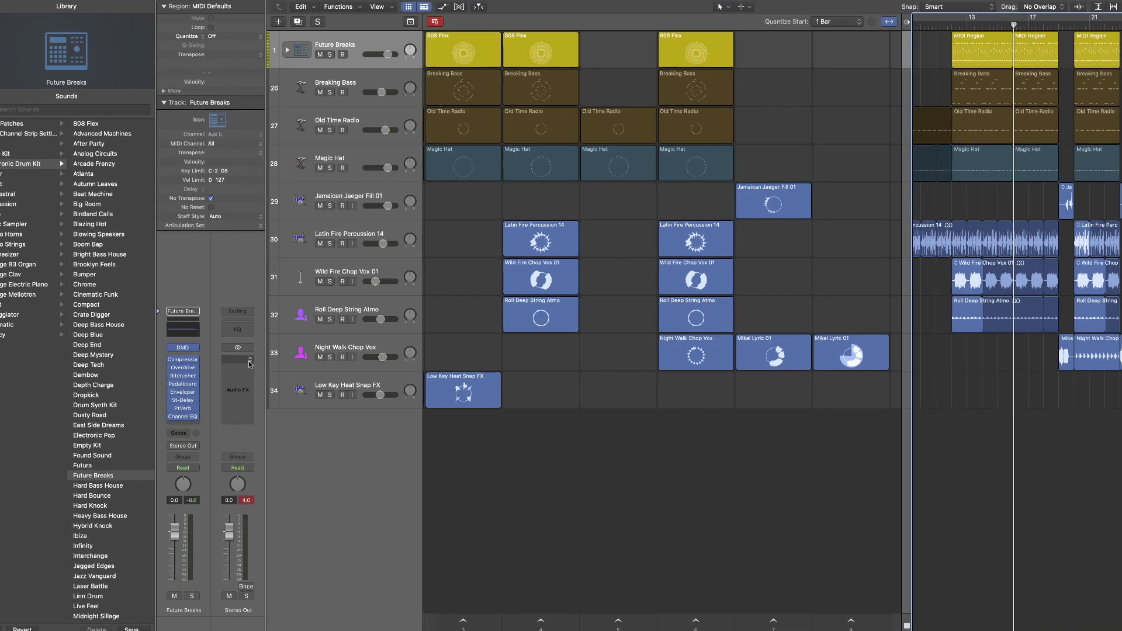
- Insert the stereo Remix FX multi-effect on the Stereo Out channel and move its window slightly
left_click(251, 378)
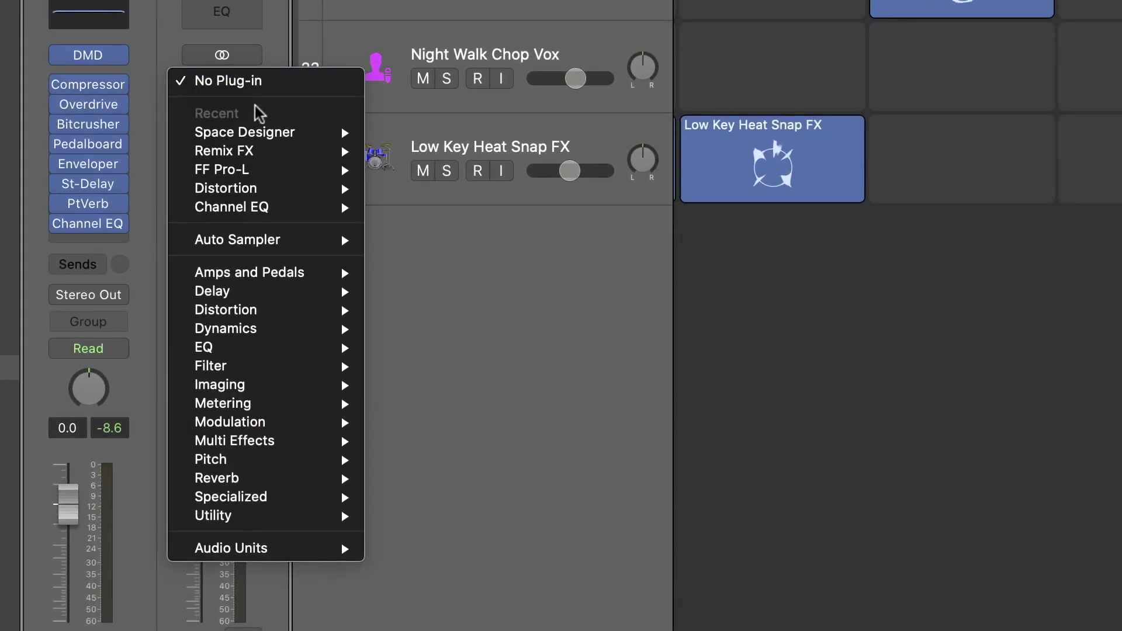
mouse_move(264, 443)
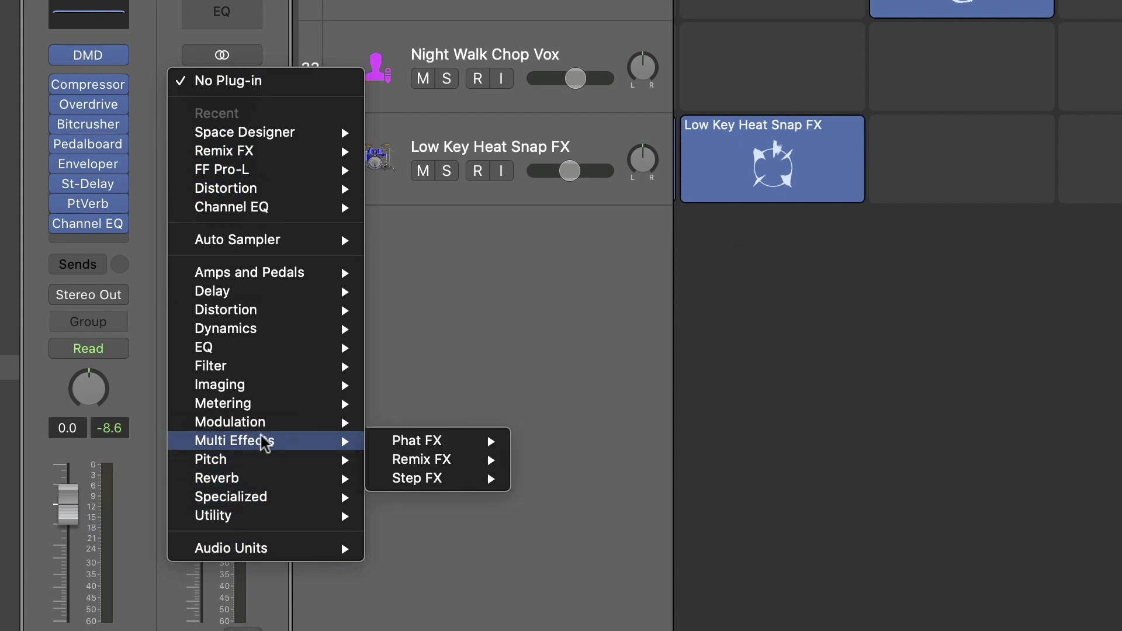
mouse_move(444, 460)
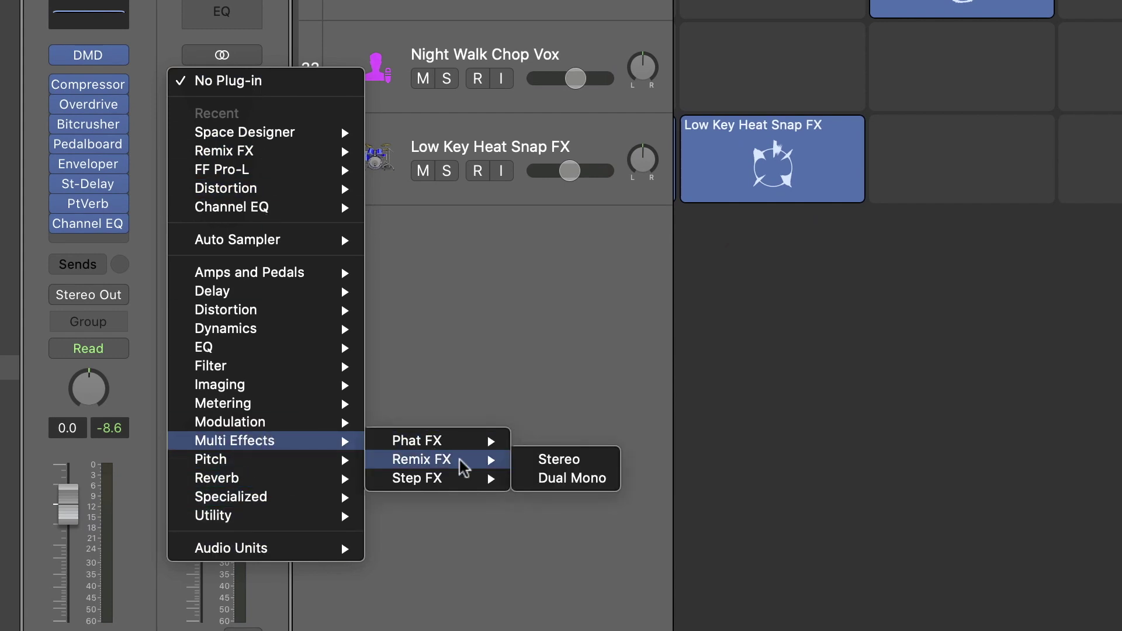
left_click(596, 461)
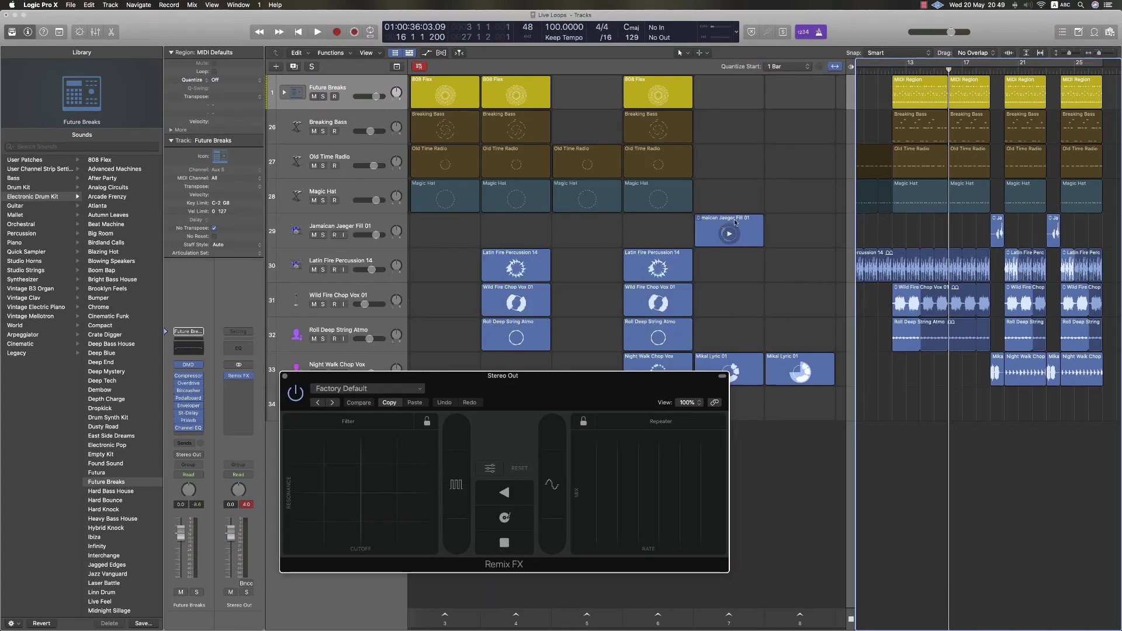
left_click(735, 223)
left_click_drag(535, 382, 528, 378)
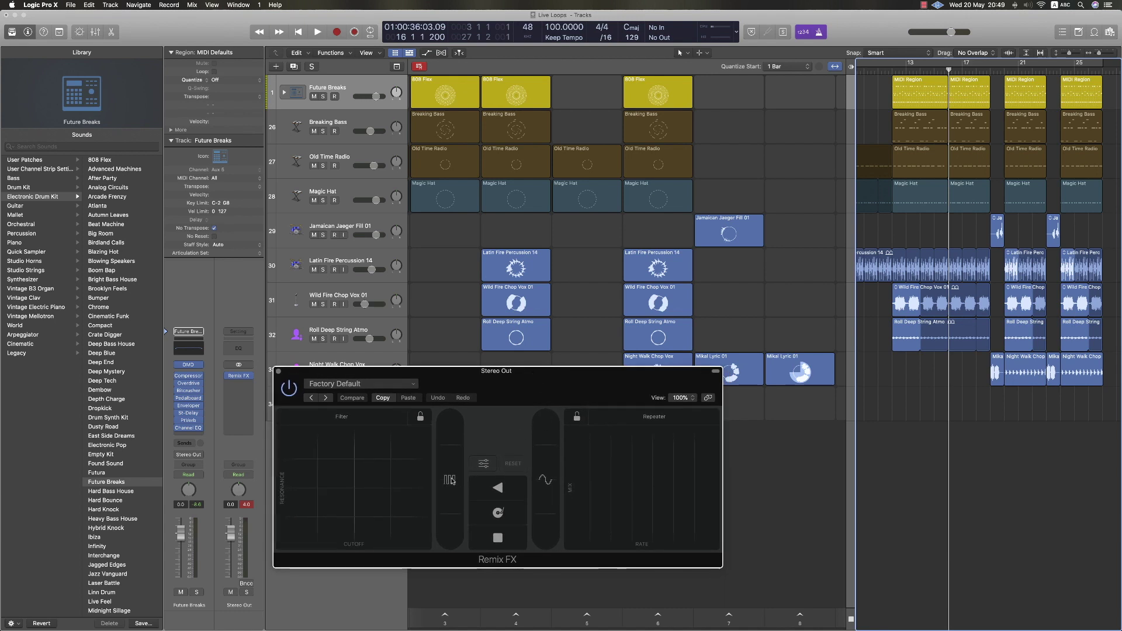
- Try the Remix FX gater and repeater, and start playback from near the beginning of the recorded arrangement
left_click_drag(451, 481, 459, 481)
left_click_drag(642, 491, 649, 491)
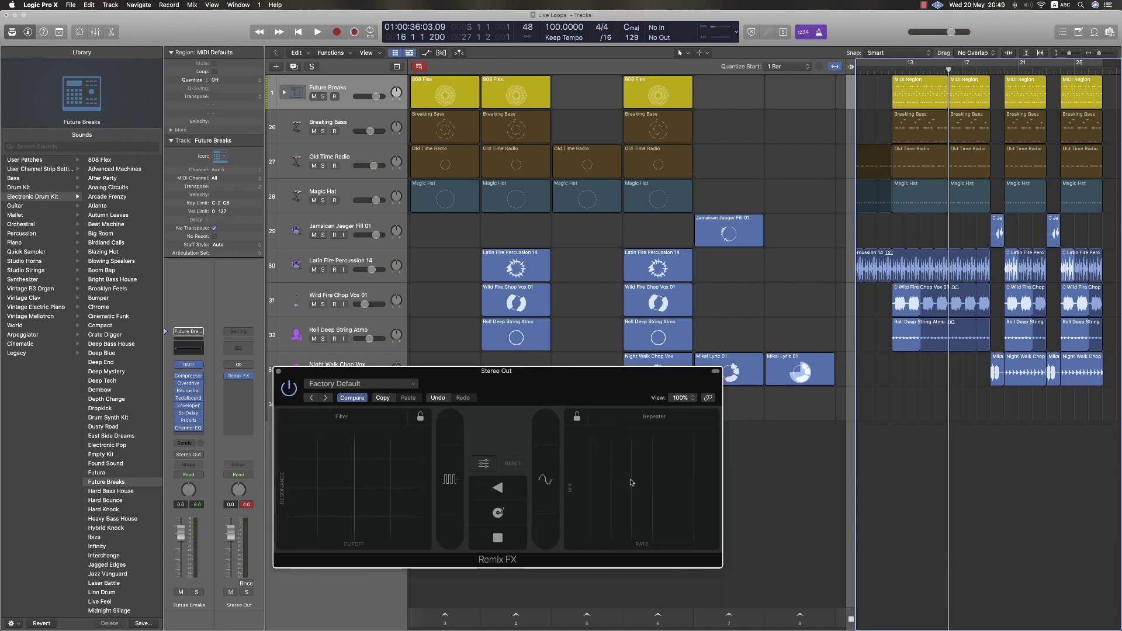
left_click_drag(949, 69, 848, 74)
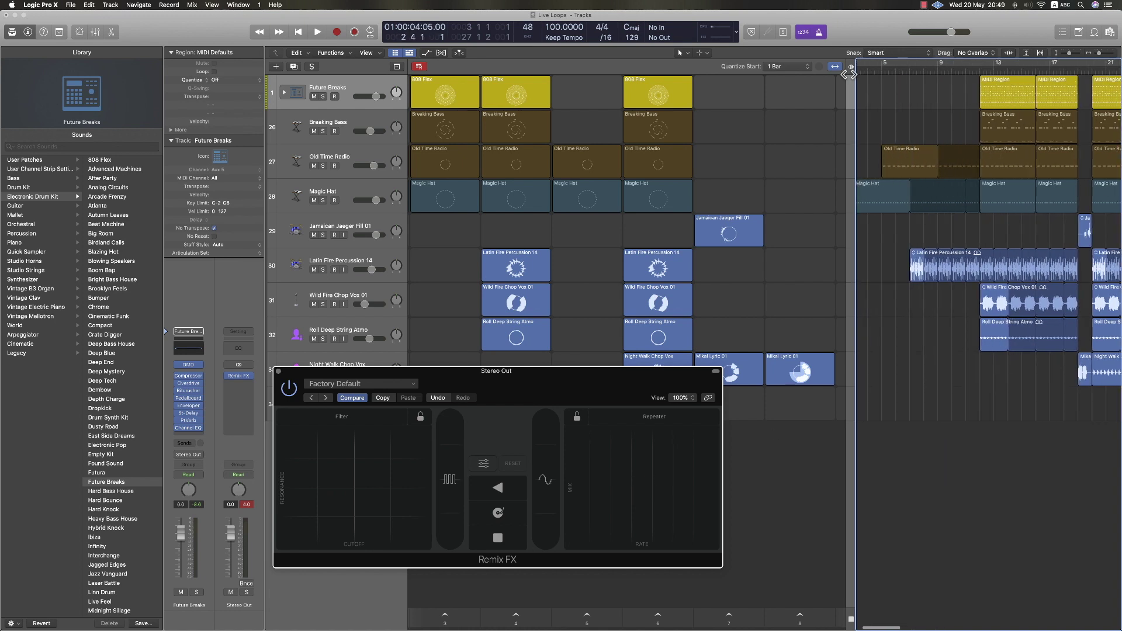
key("space")
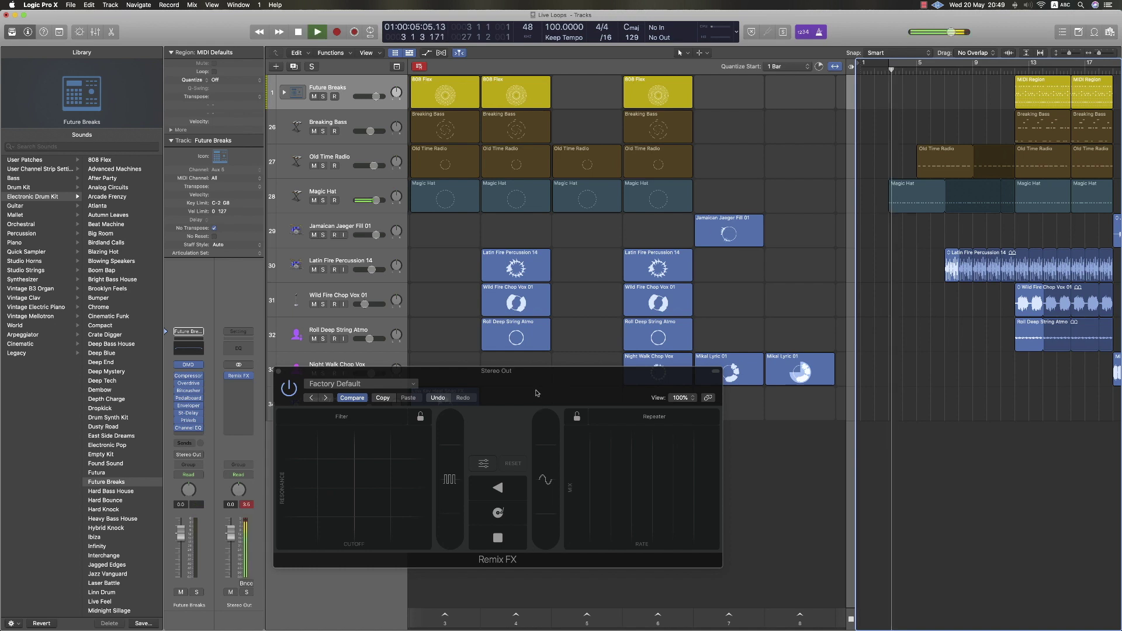
- Audition the Remix FX filter sweep, gater and tape stop on the playing arrangement
left_click_drag(308, 543, 424, 438)
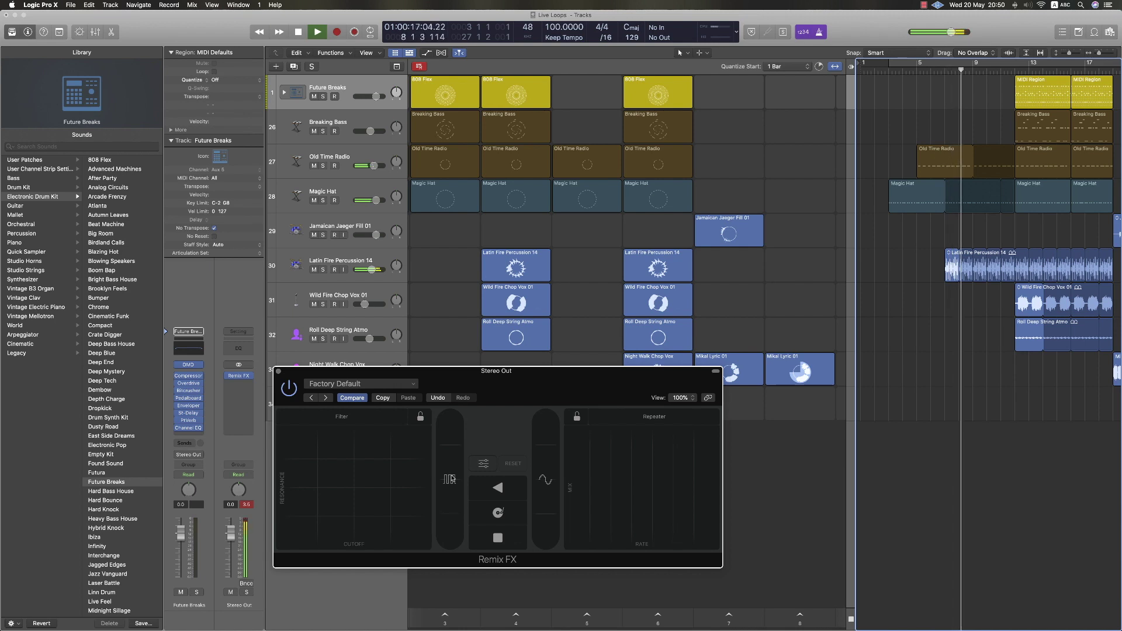
left_click_drag(451, 480, 458, 412)
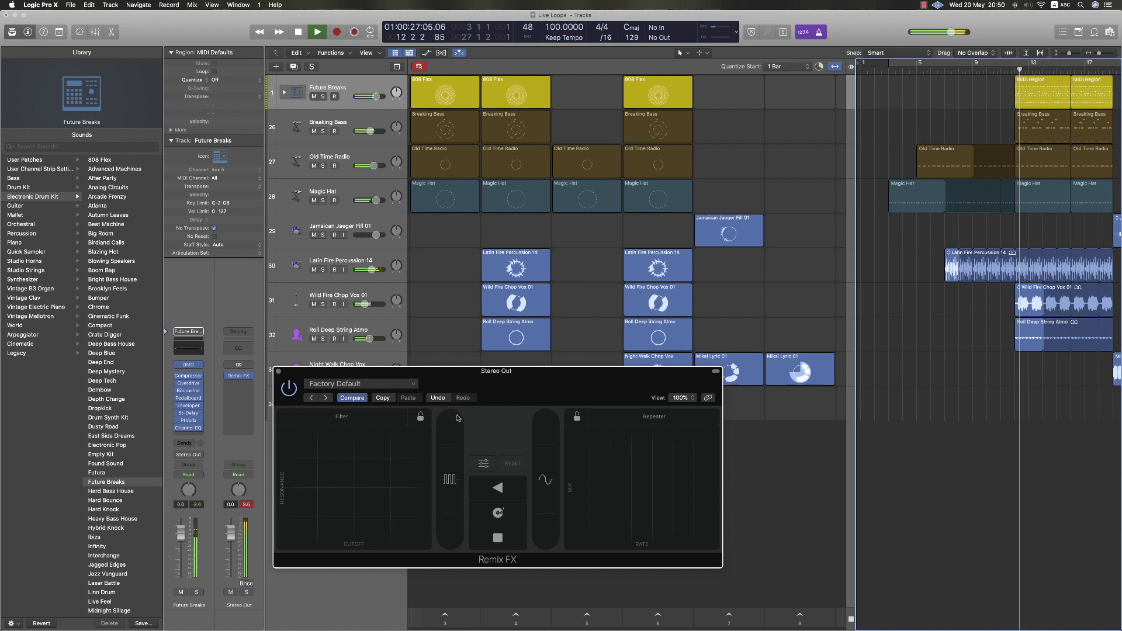
left_click(501, 538)
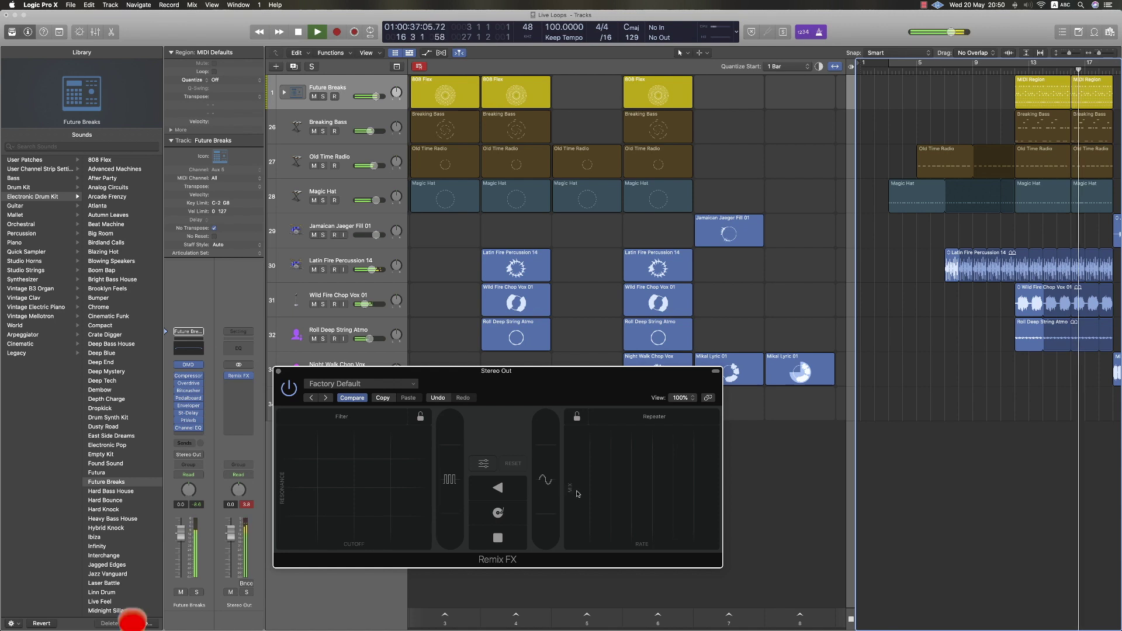
- Audition the Remix FX repeater at varying rate and mix plus the downsampler strip, and stop playback
left_click_drag(578, 493, 673, 501)
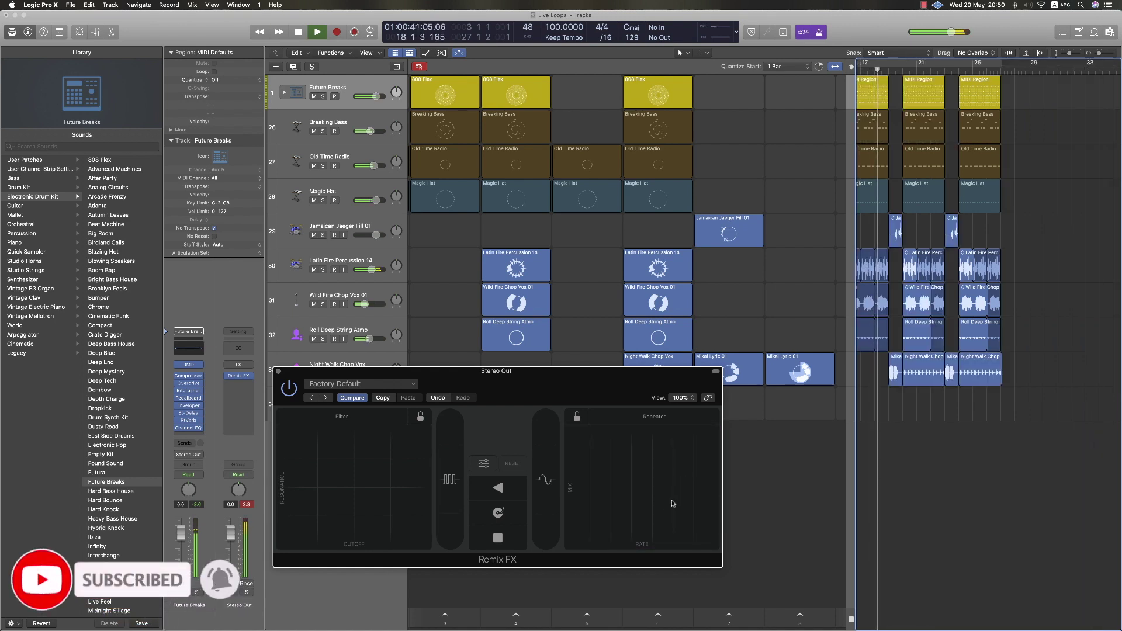
mouse_move(645, 452)
left_mouse_down()
mouse_move(578, 448)
mouse_move(643, 452)
left_mouse_up()
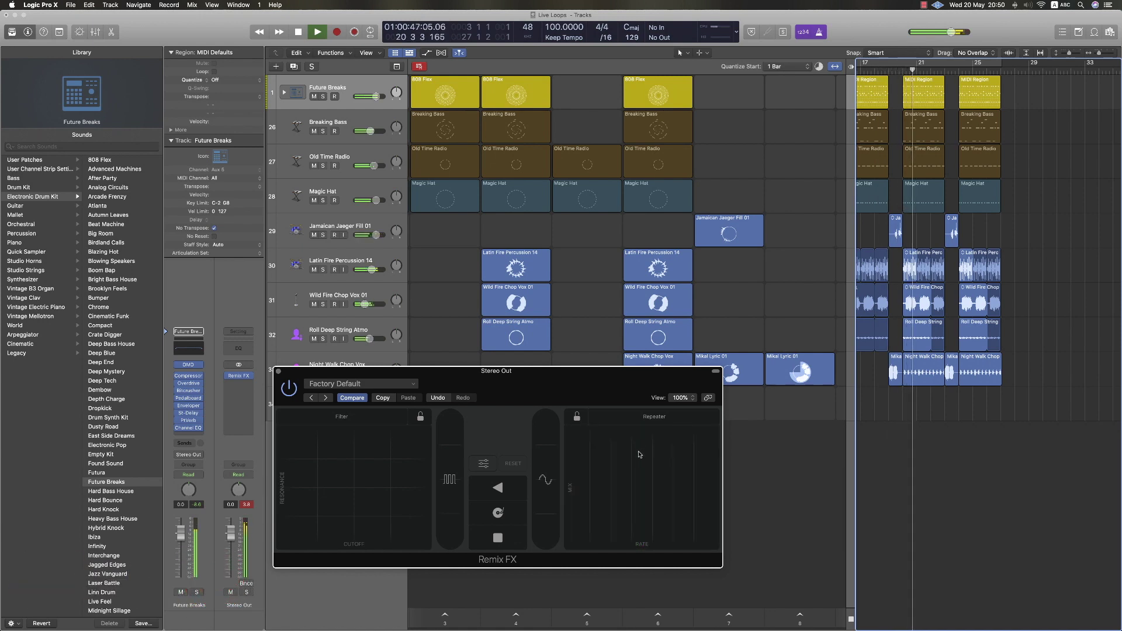
left_click_drag(594, 447, 546, 424)
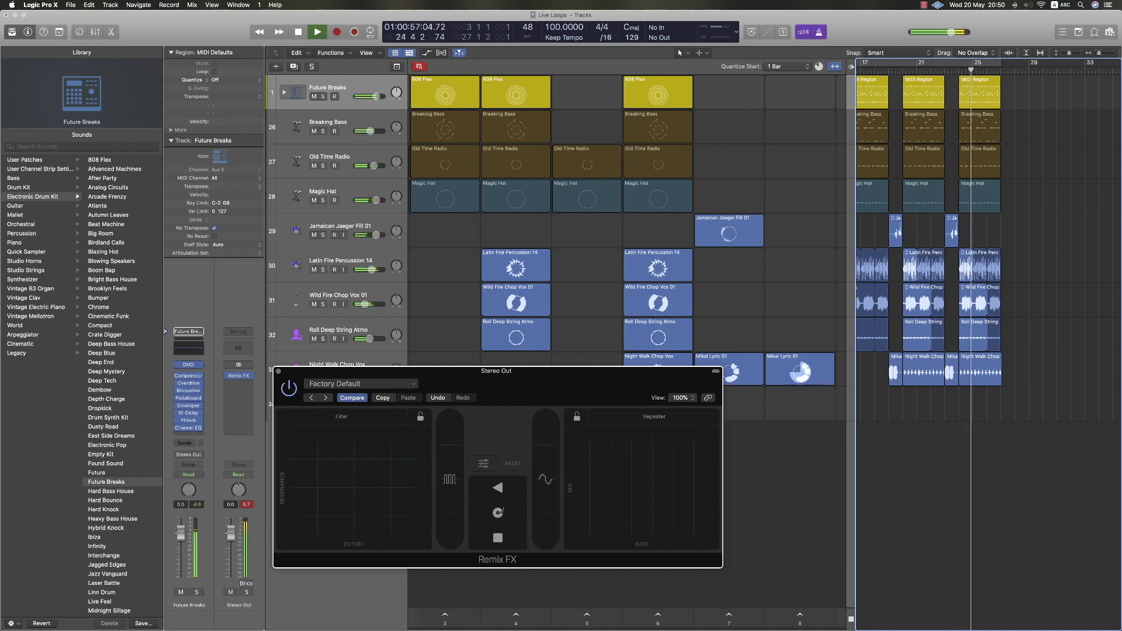
key("space")
- Move the Remix FX window up over the Live Loops grid
left_click(801, 448)
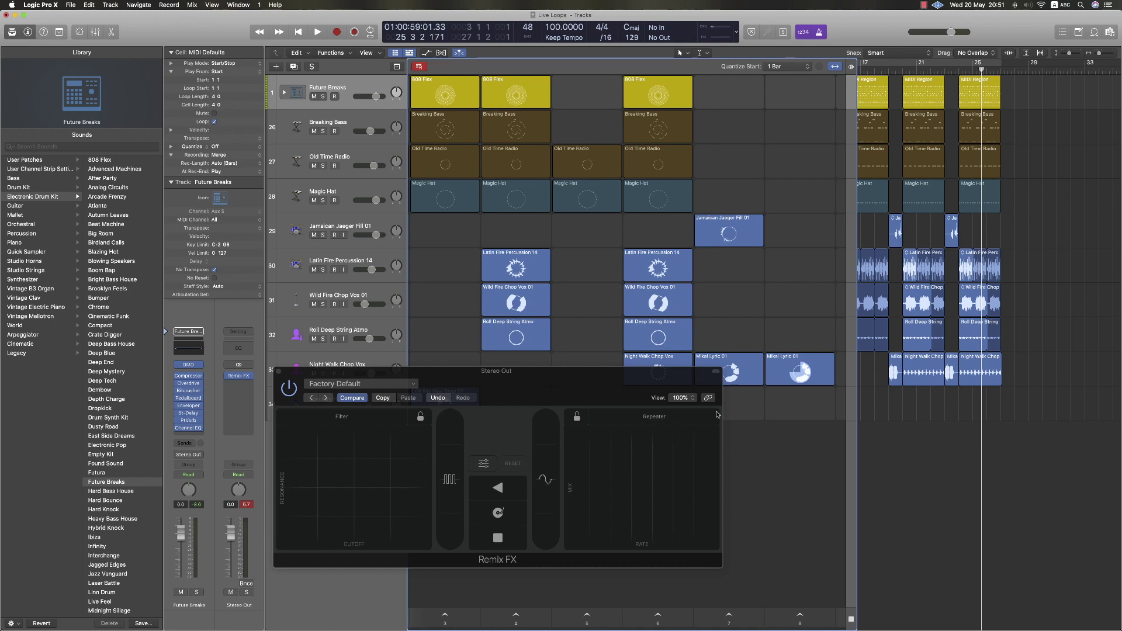
left_click_drag(582, 384, 629, 214)
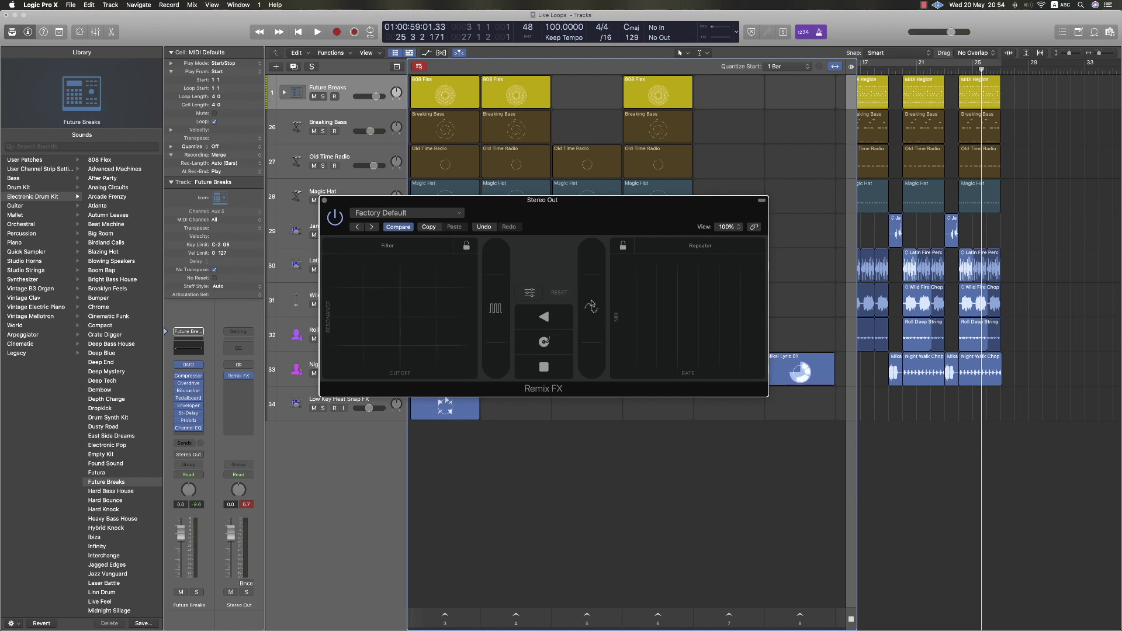